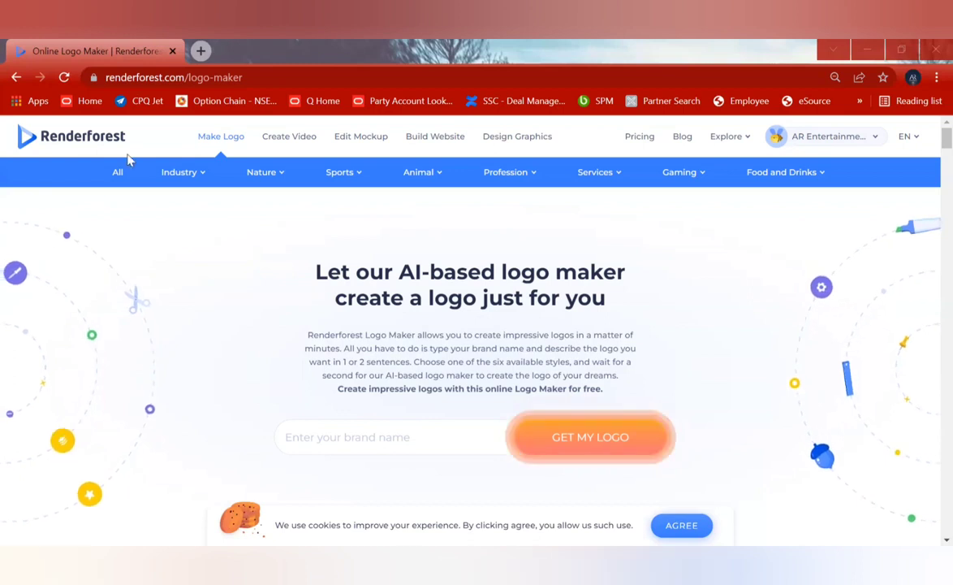
Open Build Website, browse the Business and Lifestyle categories, and start creating a new site
{"action": "left_click", "coordinate": [437, 138]}
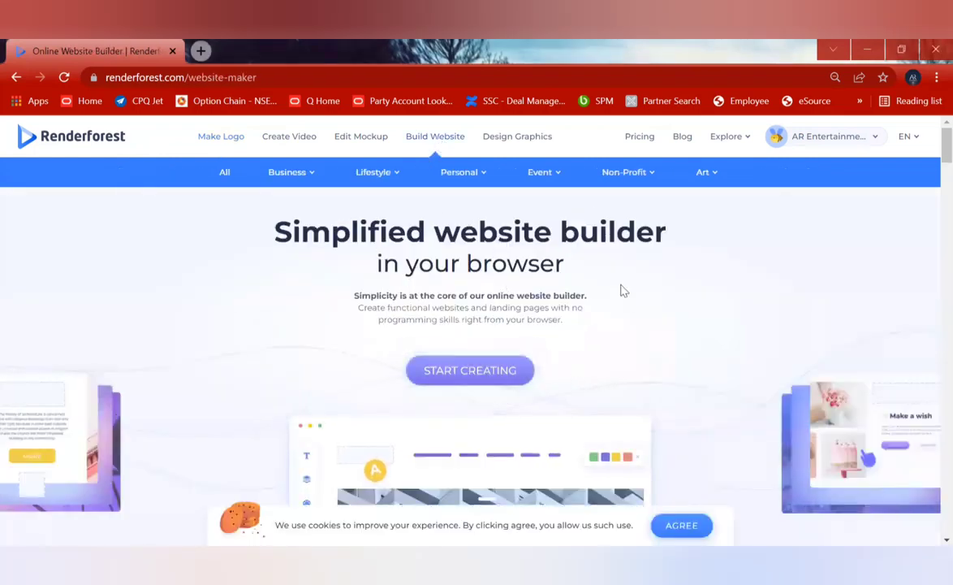
{"action": "mouse_move", "coordinate": [288, 180]}
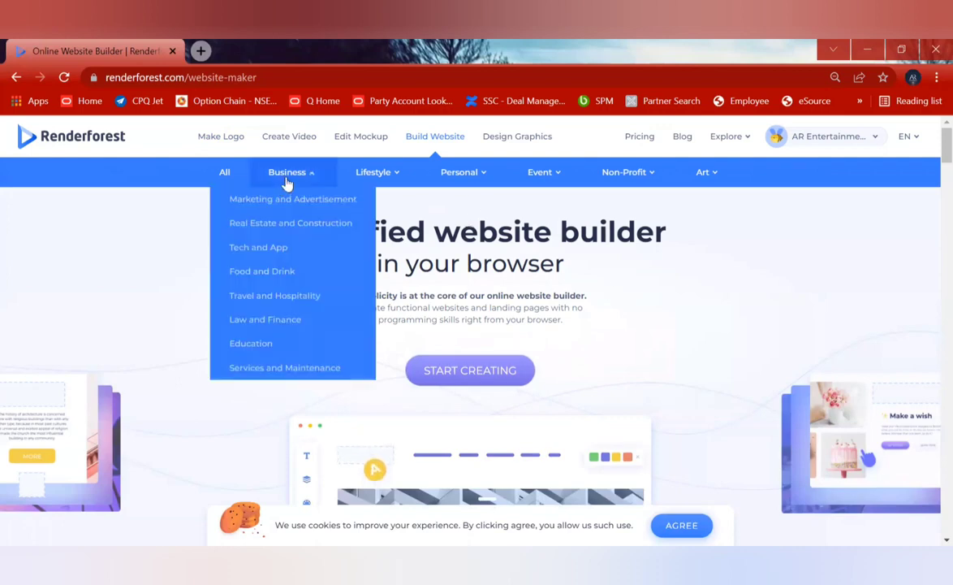
{"action": "mouse_move", "coordinate": [377, 178]}
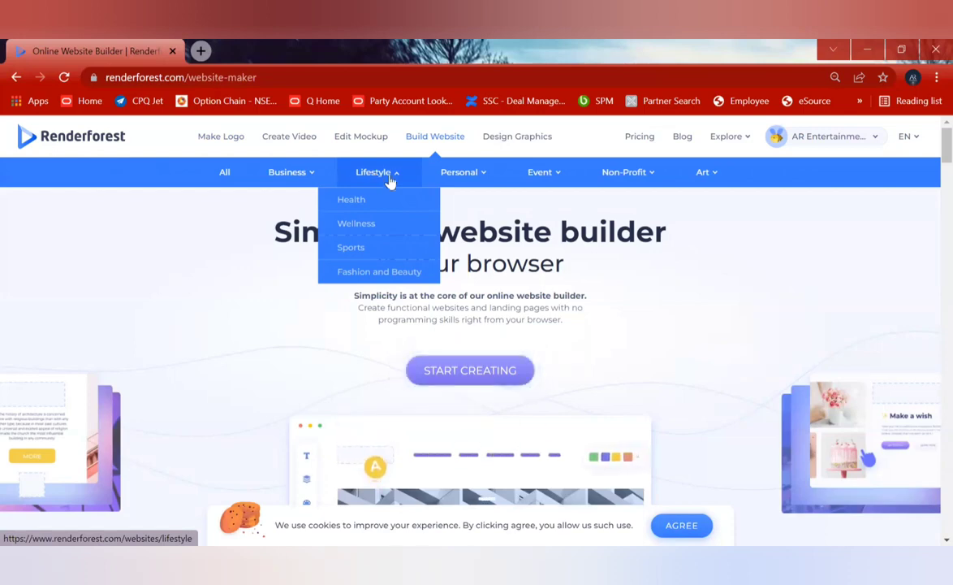
{"action": "left_click", "coordinate": [461, 375]}
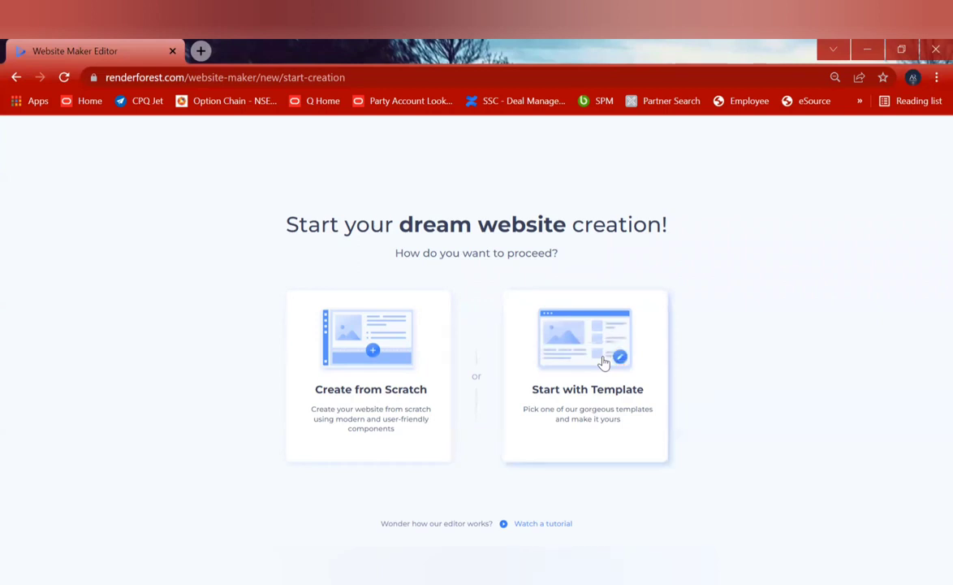
Start from a template, filter the gallery to Business > Tech and App, then reload it
{"action": "left_click", "coordinate": [571, 347]}
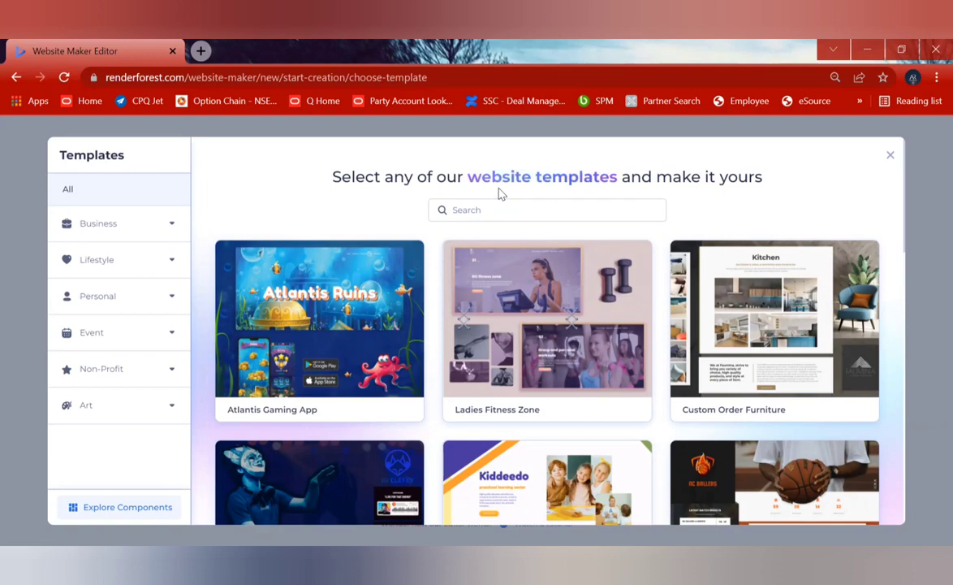
{"action": "left_click", "coordinate": [120, 232]}
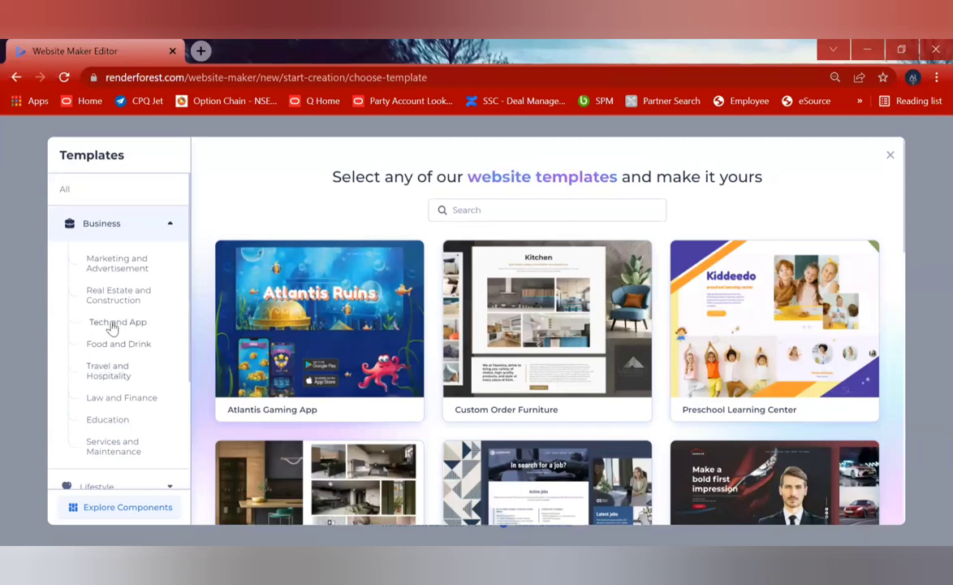
{"action": "left_click", "coordinate": [113, 324]}
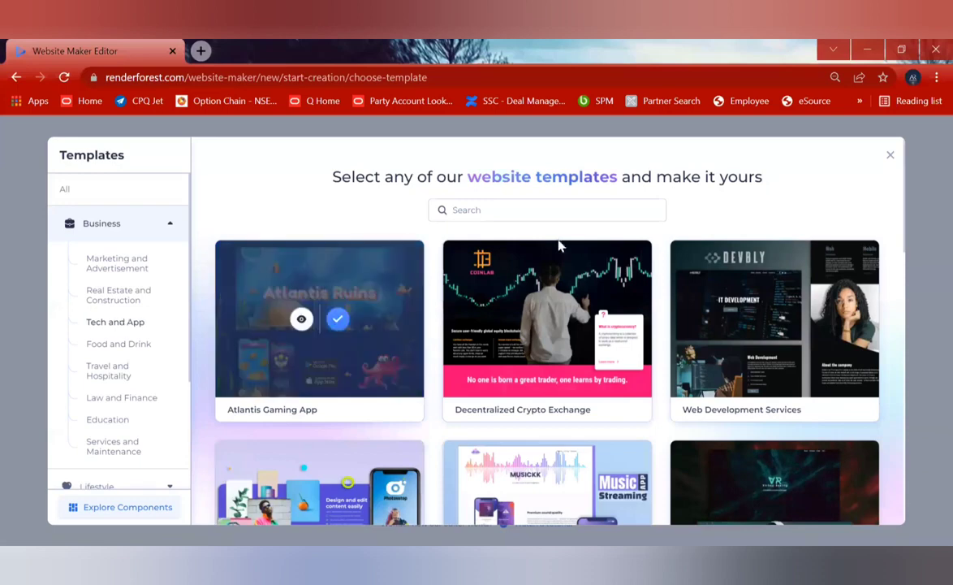
{"action": "left_click", "coordinate": [908, 236]}
{"action": "left_click", "coordinate": [544, 380]}
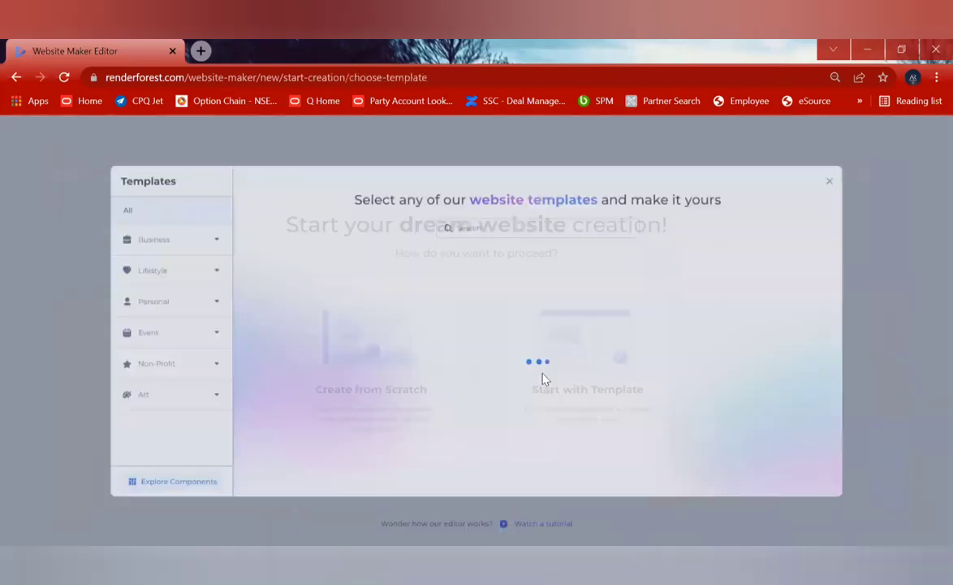
Re-filter to Business > Tech and App and apply the IT Services and Solutions template
{"action": "left_click", "coordinate": [89, 226]}
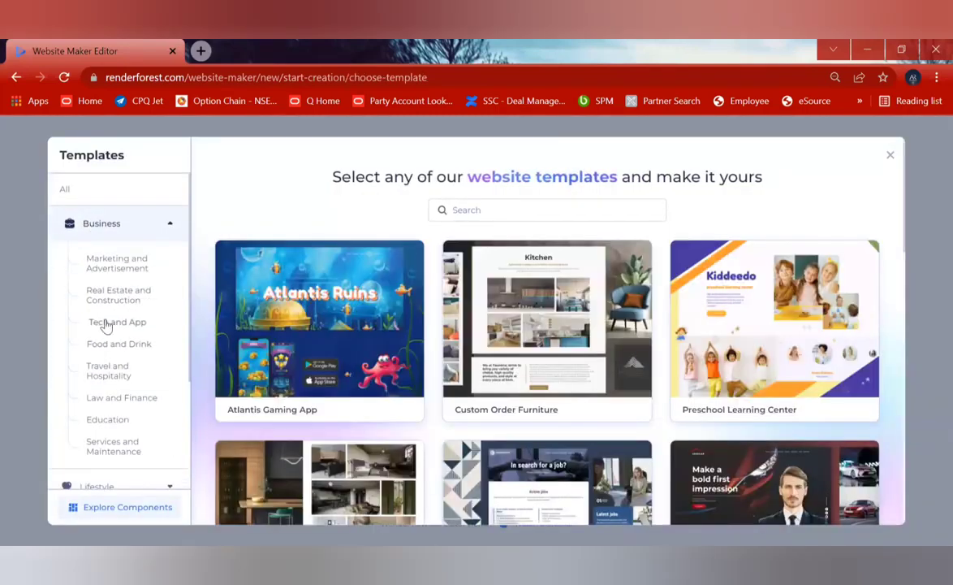
{"action": "left_click", "coordinate": [106, 321]}
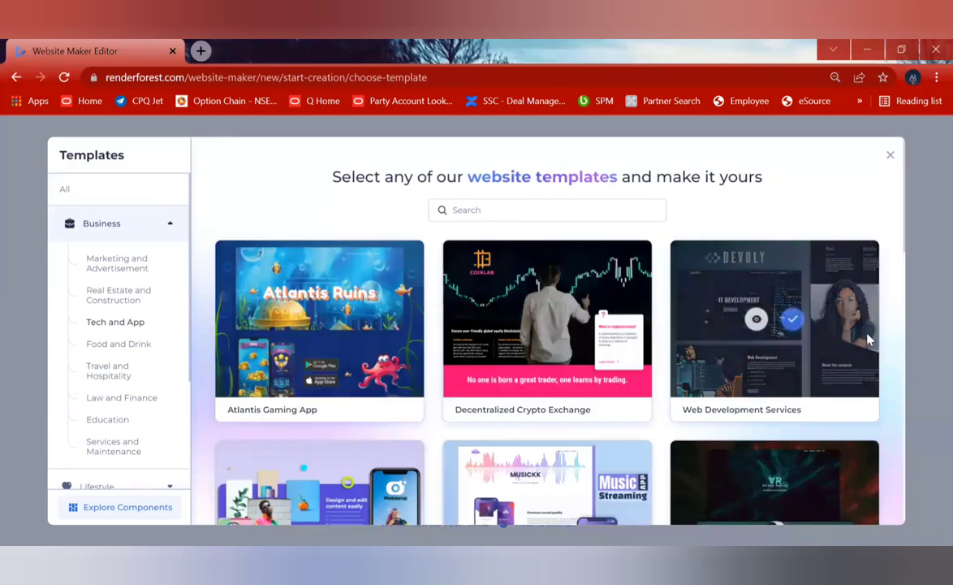
{"action": "scroll", "coordinate": [853, 356], "scroll_direction": "down", "scroll_amount": 3}
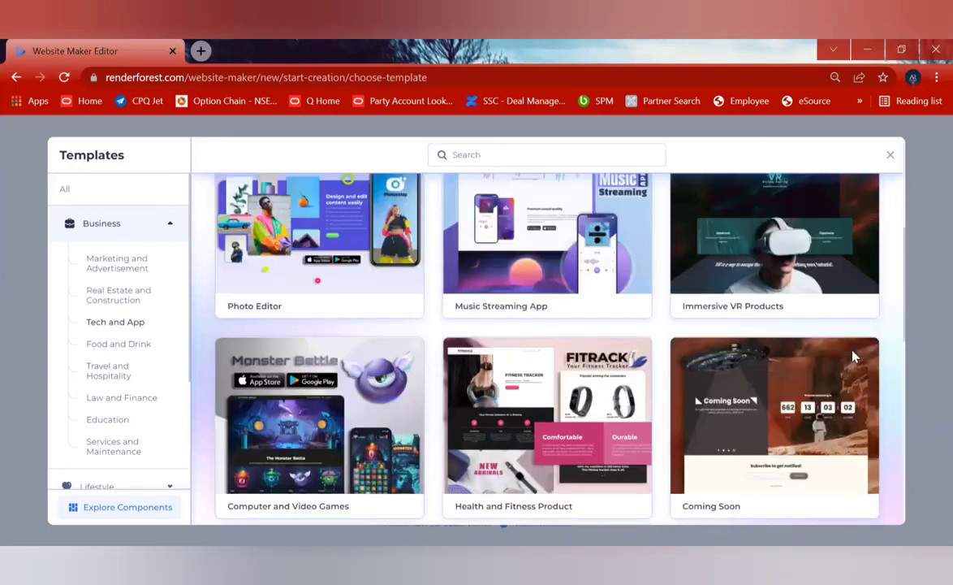
{"action": "scroll", "coordinate": [853, 356], "scroll_direction": "down", "scroll_amount": 3}
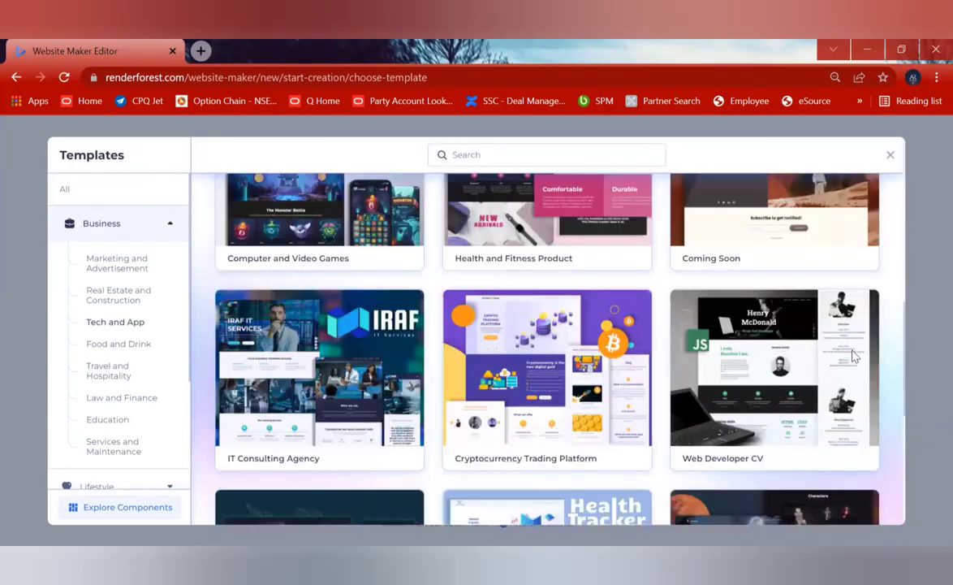
{"action": "scroll", "coordinate": [853, 356], "scroll_direction": "down", "scroll_amount": 3}
{"action": "scroll", "coordinate": [781, 320], "scroll_direction": "down", "scroll_amount": 2}
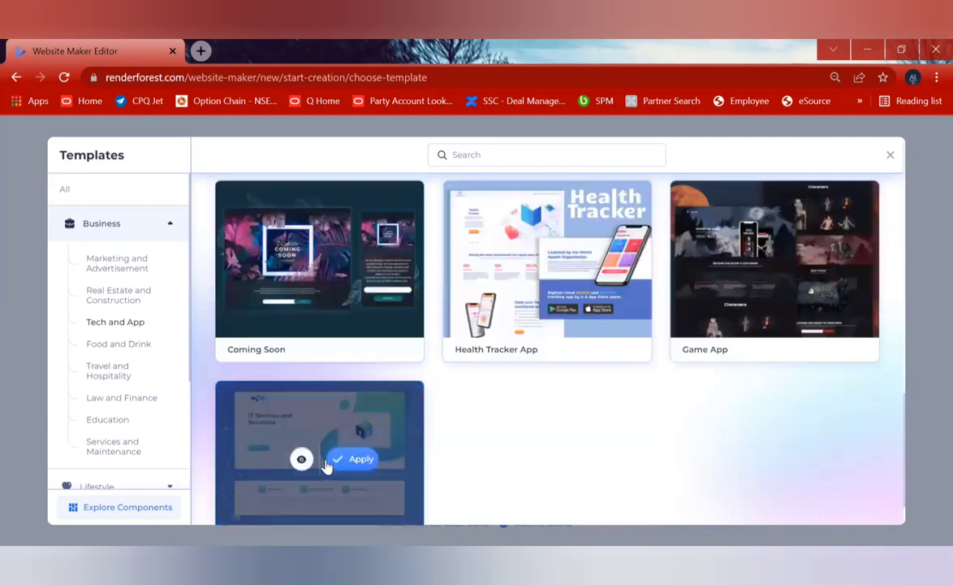
{"action": "left_click", "coordinate": [344, 463]}
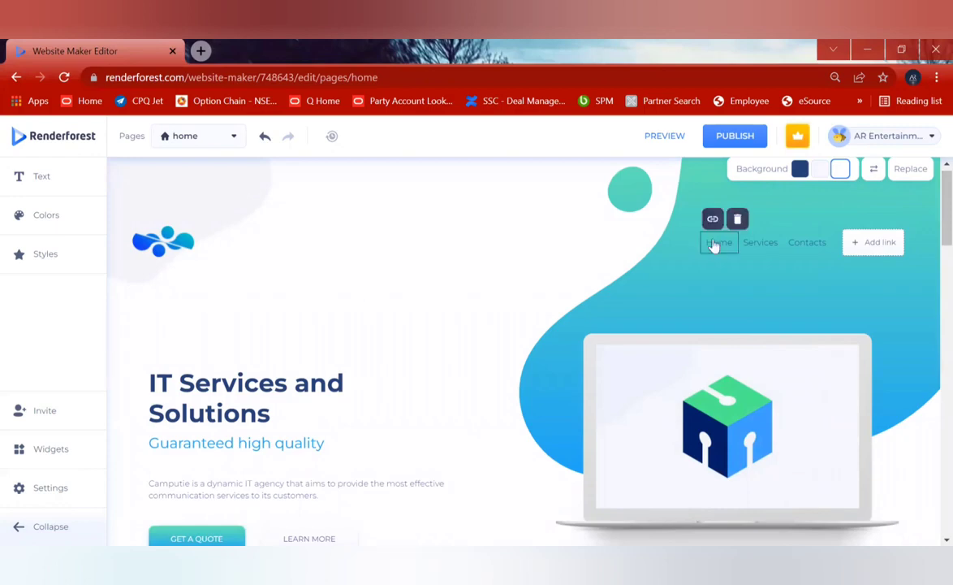
On the Services page, rename the main heading to 'Products'
{"action": "mouse_move", "coordinate": [772, 252]}
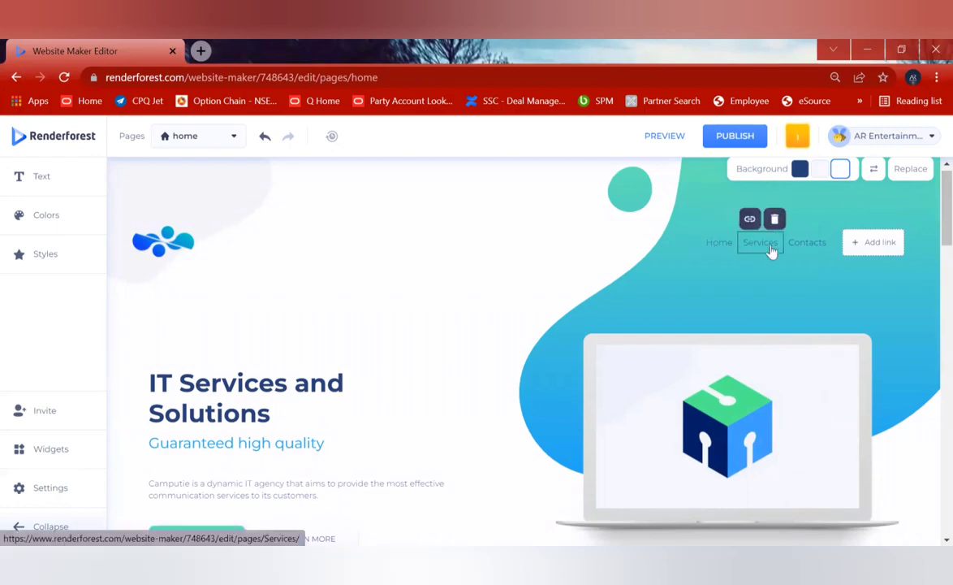
{"action": "left_click", "coordinate": [772, 250]}
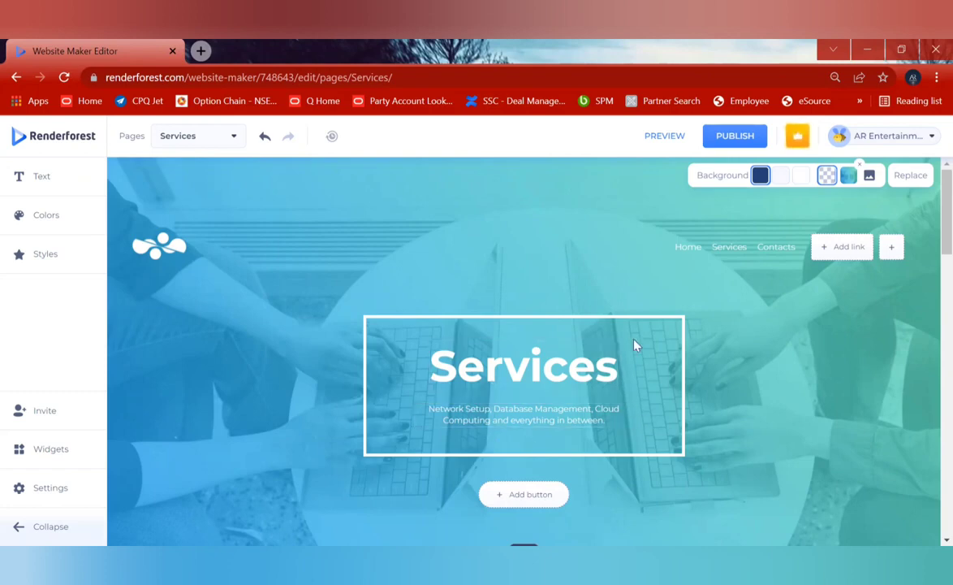
{"action": "double_click", "coordinate": [562, 362]}
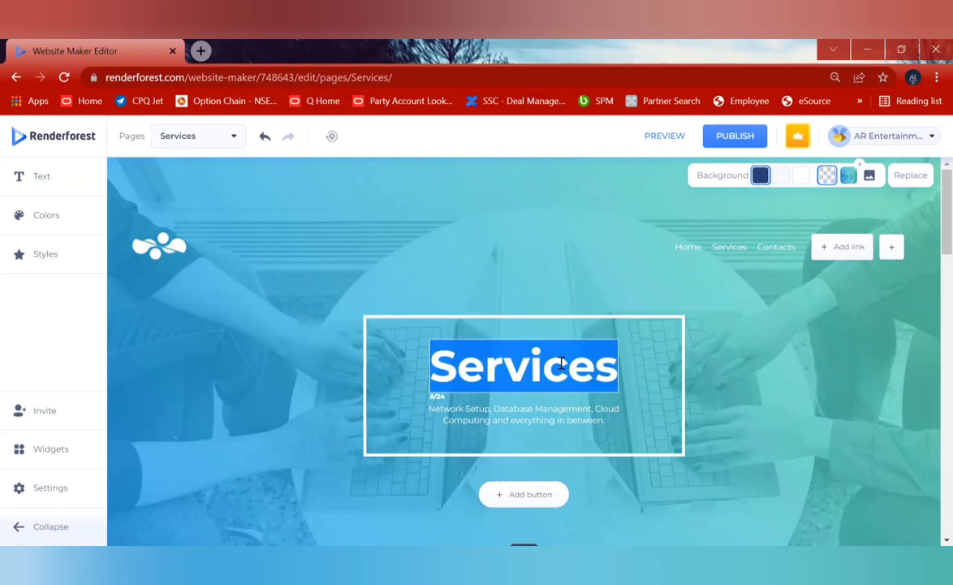
{"action": "type", "text": "Prod"}
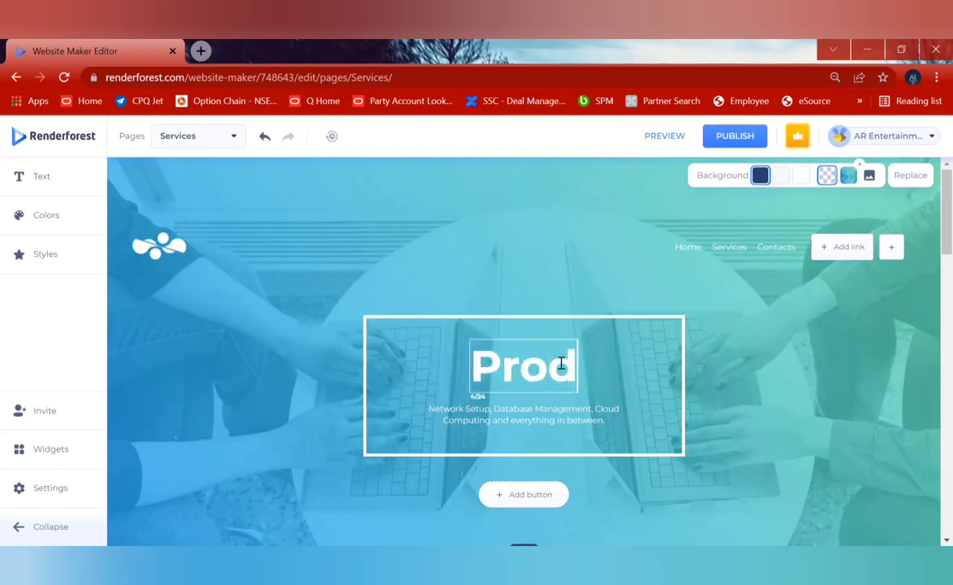
{"action": "type", "text": "ucts"}
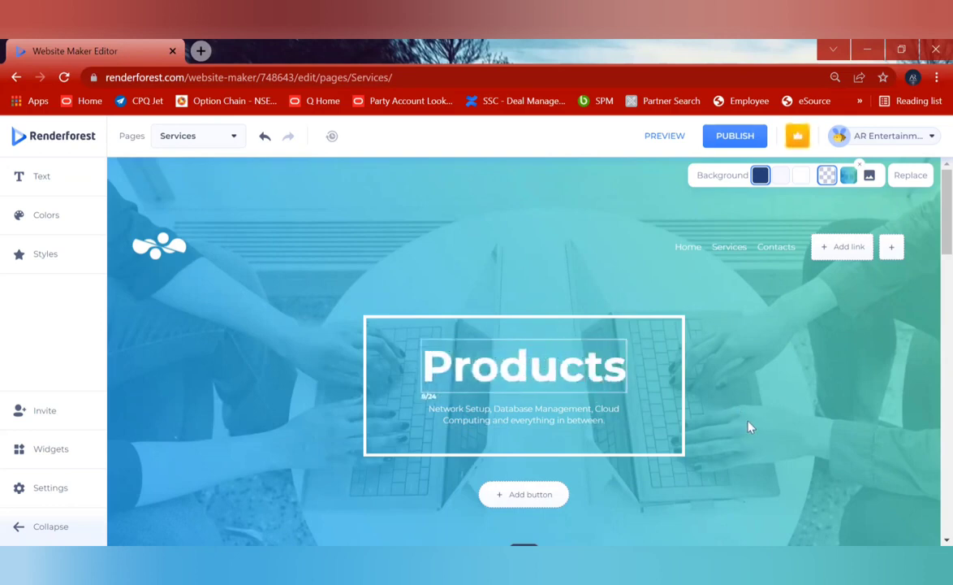
{"action": "key", "text": "Tab"}
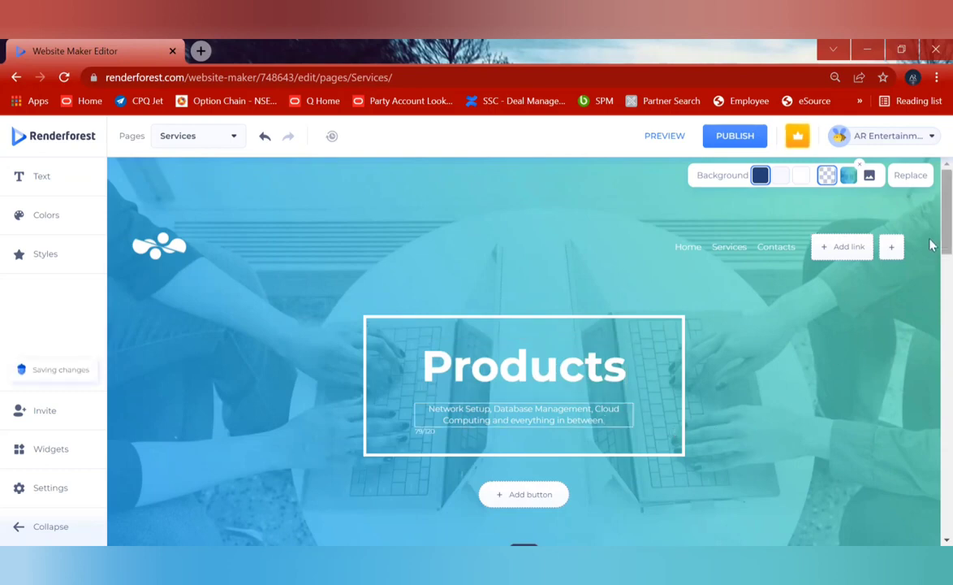
Add a GET STARTED button beneath the heading and follow its link
{"action": "scroll", "coordinate": [930, 249], "scroll_direction": "down", "scroll_amount": 3}
{"action": "scroll", "coordinate": [930, 255], "scroll_direction": "up", "scroll_amount": 2}
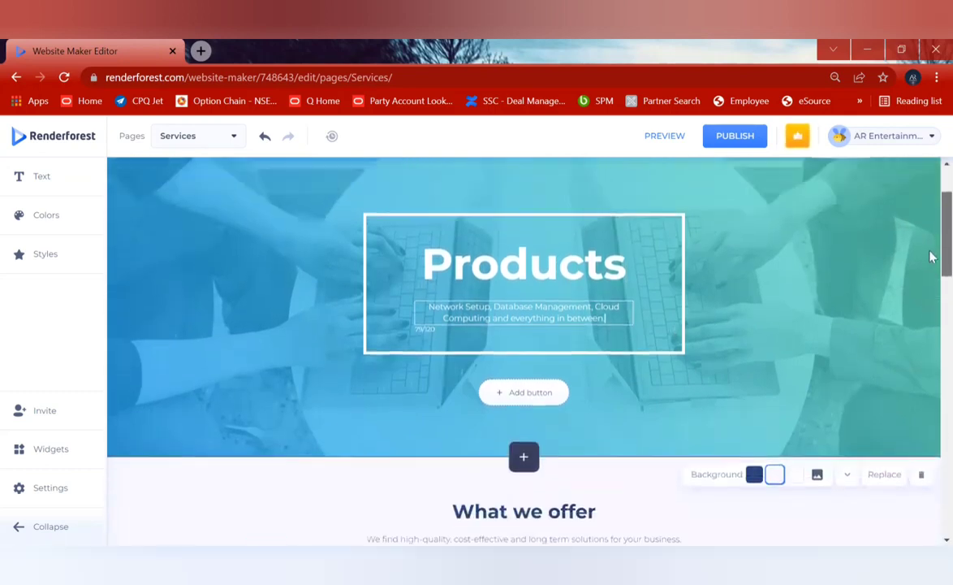
{"action": "left_click", "coordinate": [524, 448]}
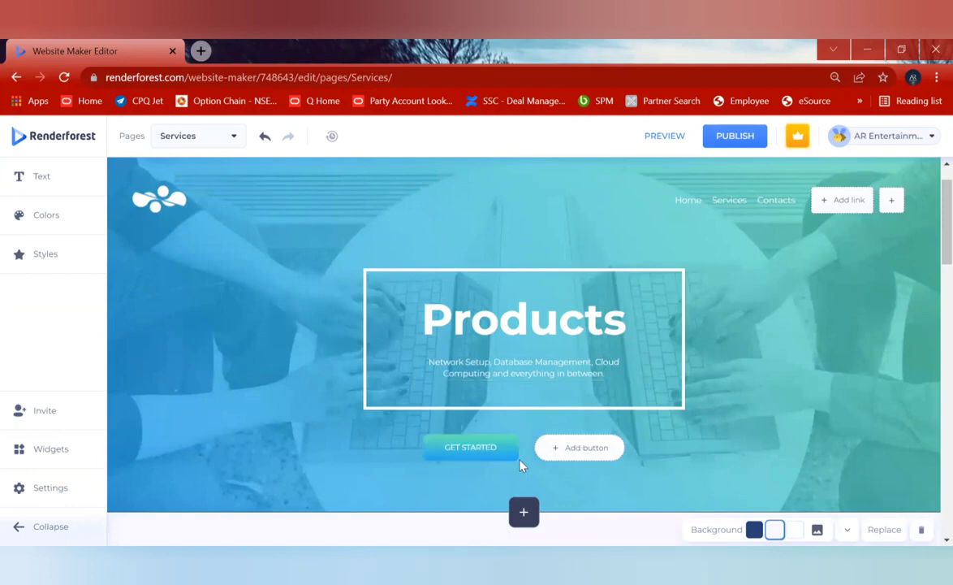
{"action": "left_click", "coordinate": [477, 449]}
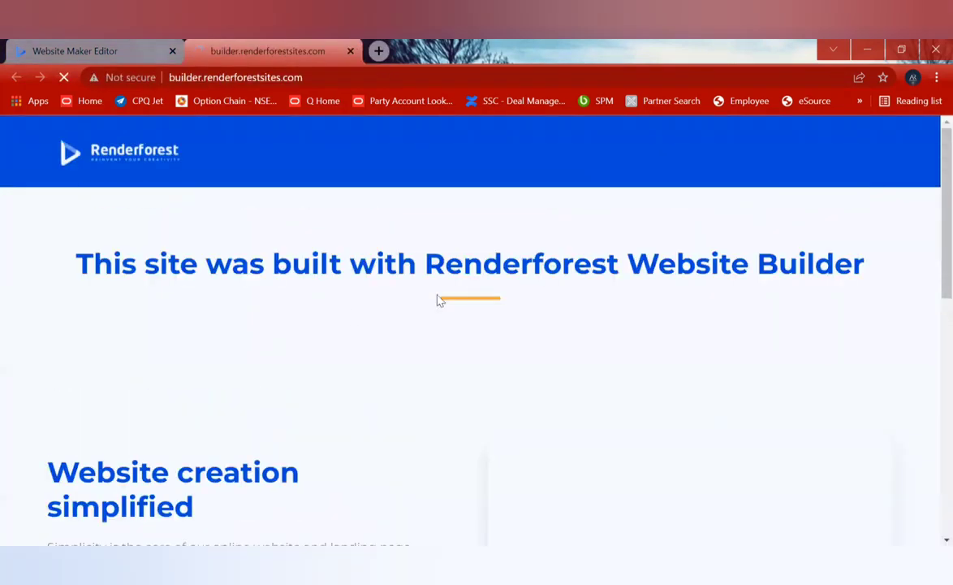
Open renderforest.com/website-maker in a new tab using the site's LEARN MORE button
{"action": "scroll", "coordinate": [931, 248], "scroll_direction": "down", "scroll_amount": 4}
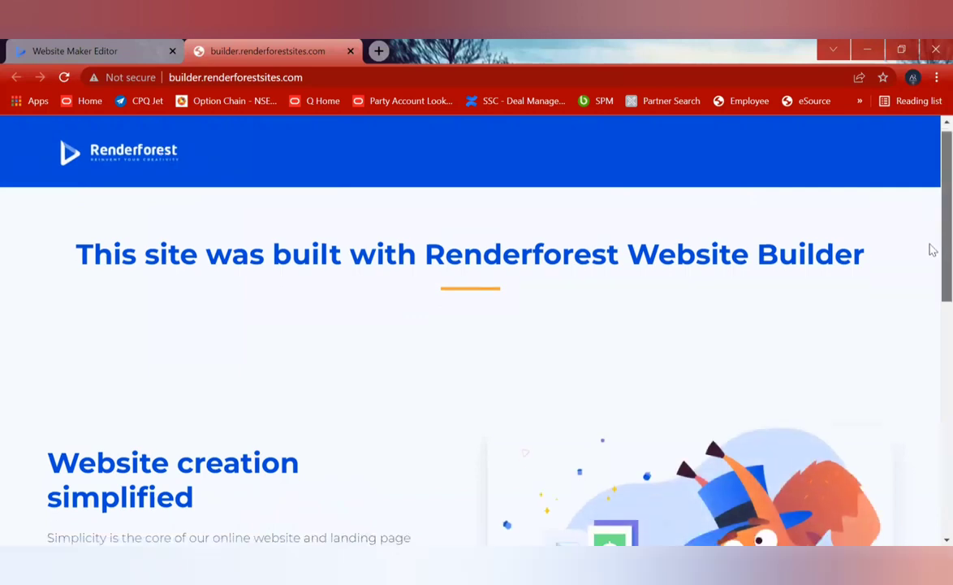
{"action": "scroll", "coordinate": [931, 316], "scroll_direction": "down", "scroll_amount": 1}
{"action": "scroll", "coordinate": [930, 292], "scroll_direction": "up", "scroll_amount": 3}
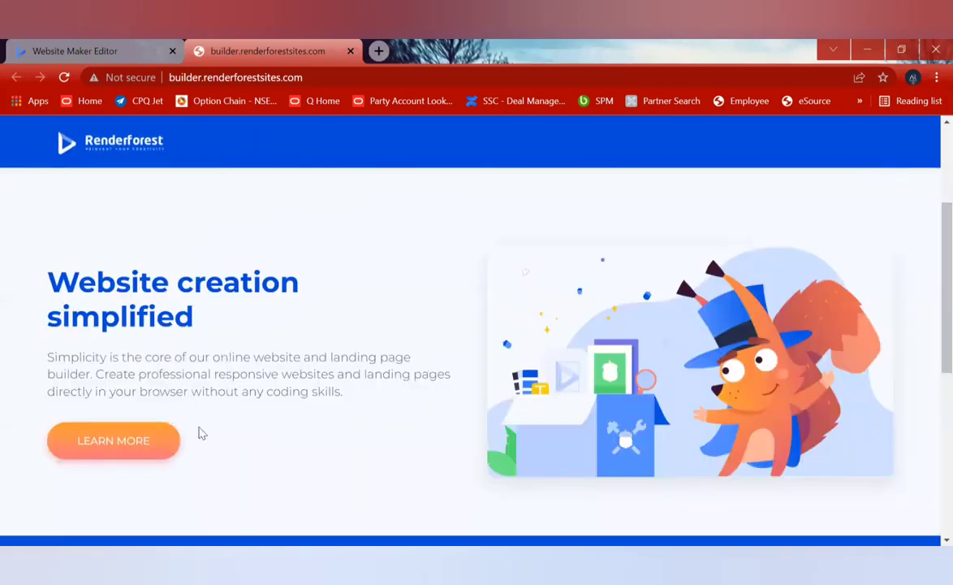
{"action": "left_click", "coordinate": [154, 452]}
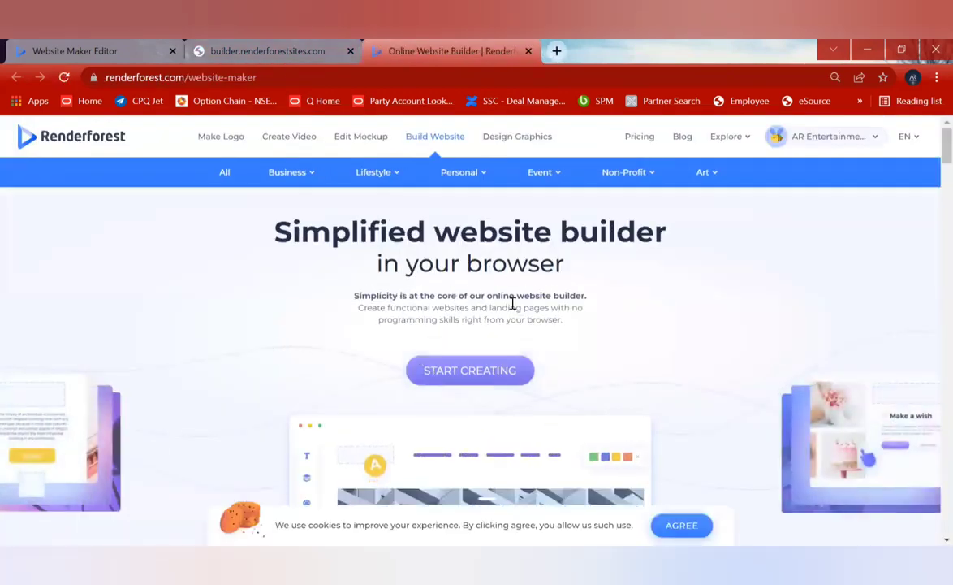
Create a new website using the Business > Tech and App 'IT Services and Solutions' template
{"action": "left_click", "coordinate": [448, 384]}
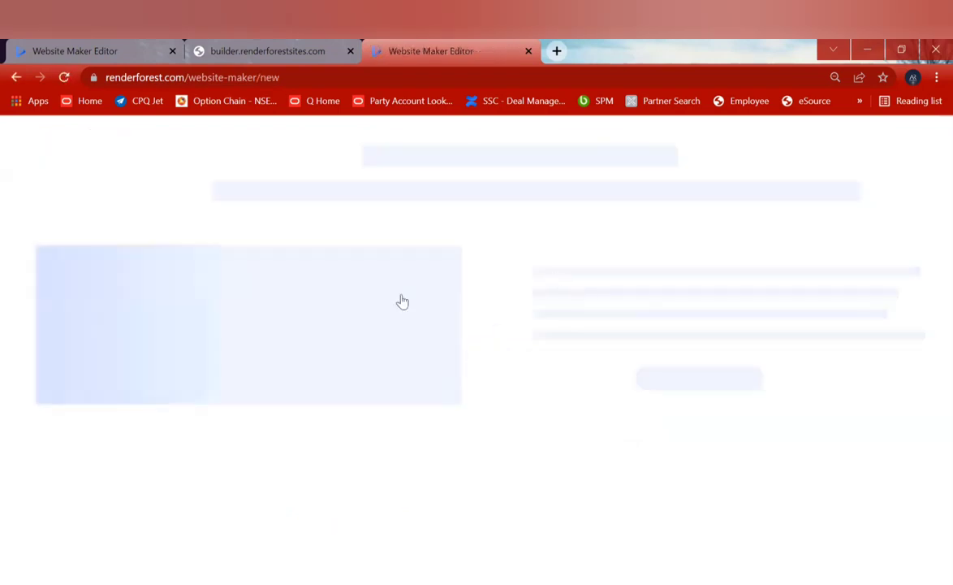
{"action": "left_click", "coordinate": [581, 334]}
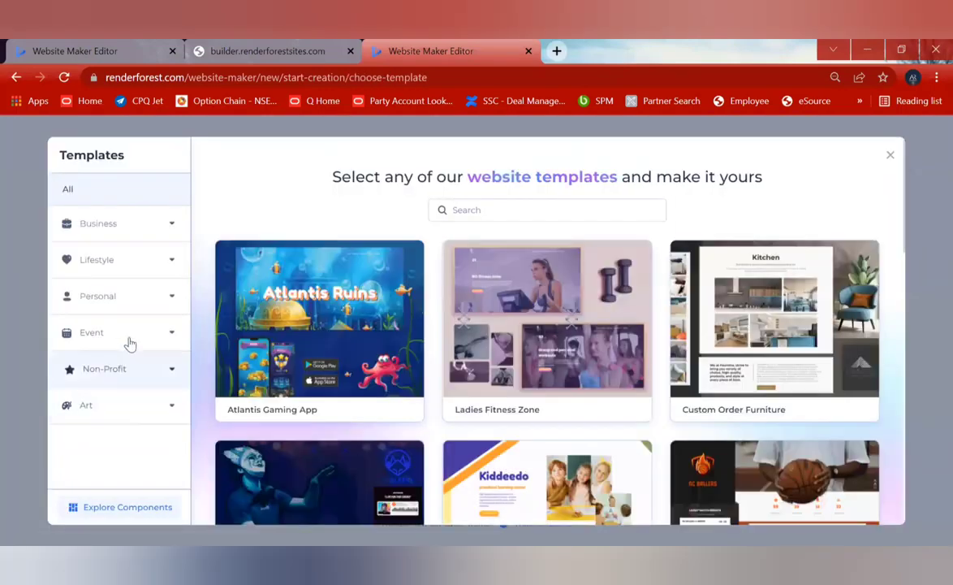
{"action": "left_click", "coordinate": [122, 261]}
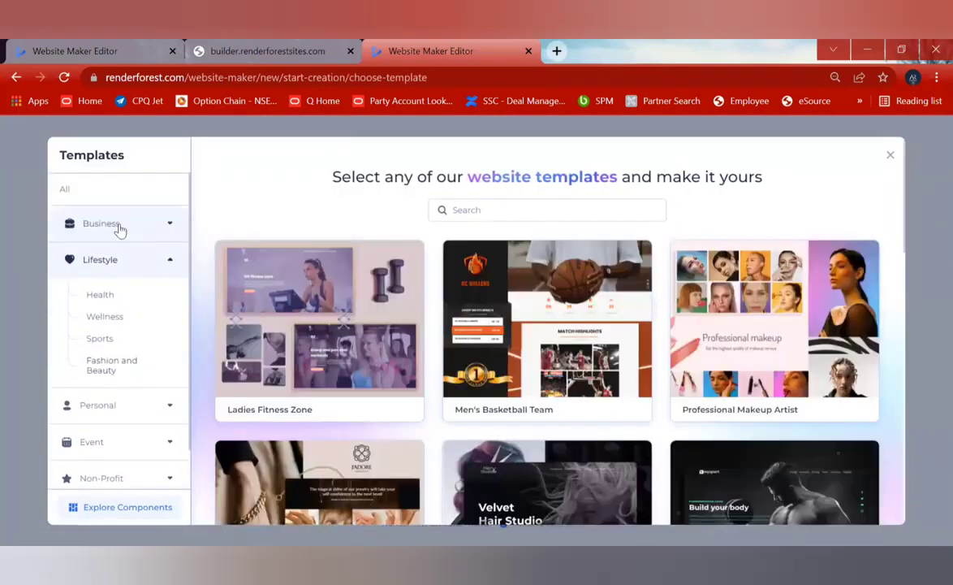
{"action": "left_click", "coordinate": [119, 231]}
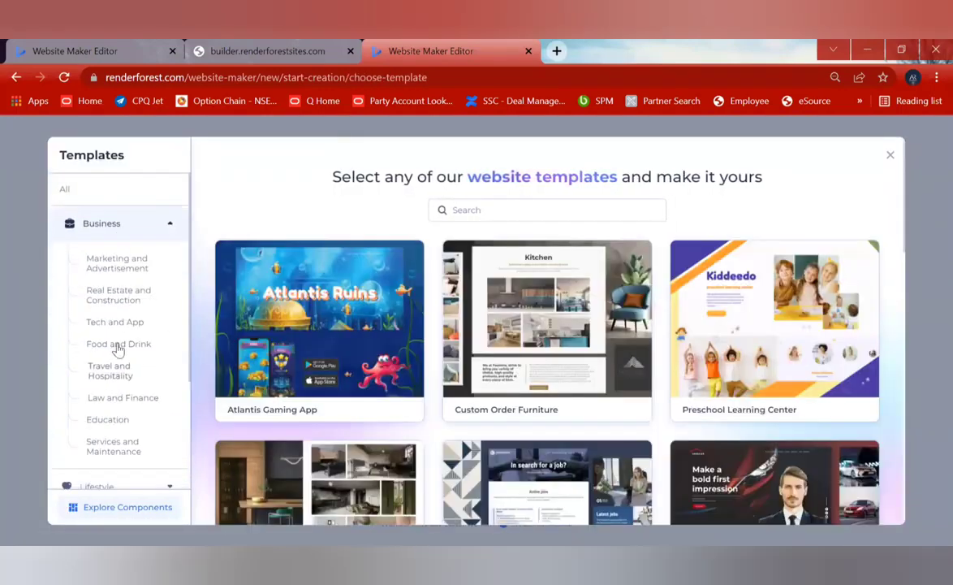
{"action": "left_click", "coordinate": [116, 323]}
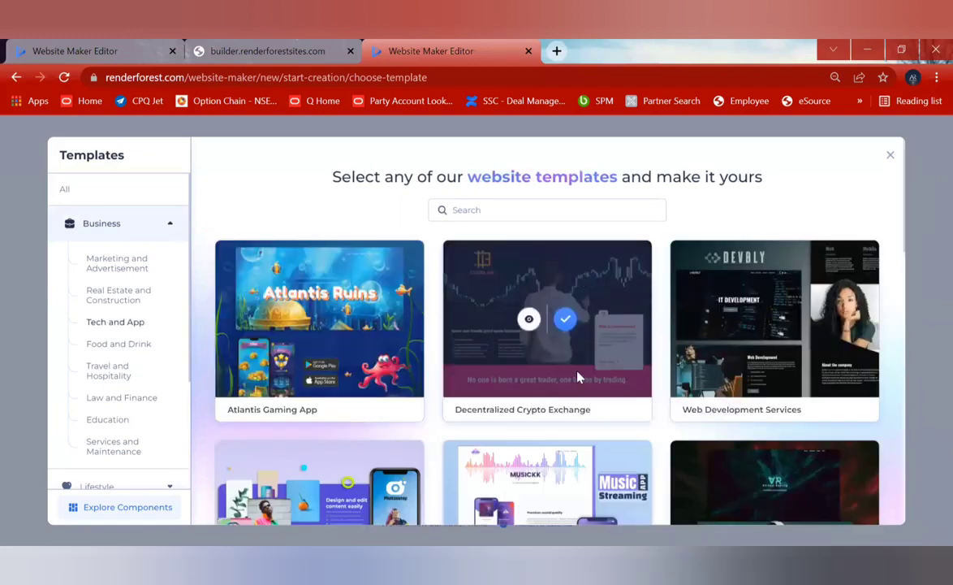
{"action": "scroll", "coordinate": [563, 341], "scroll_direction": "down", "scroll_amount": 5}
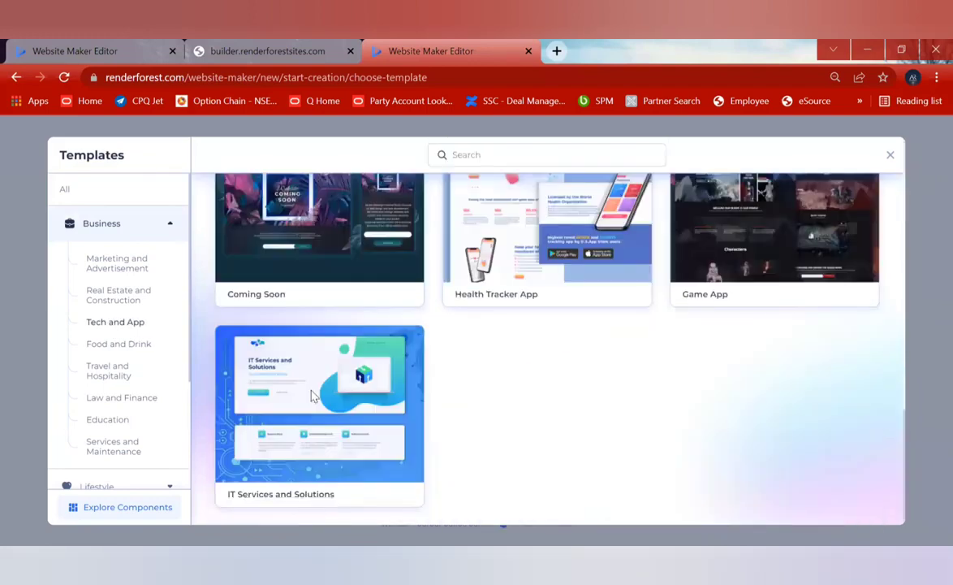
{"action": "left_click", "coordinate": [337, 403]}
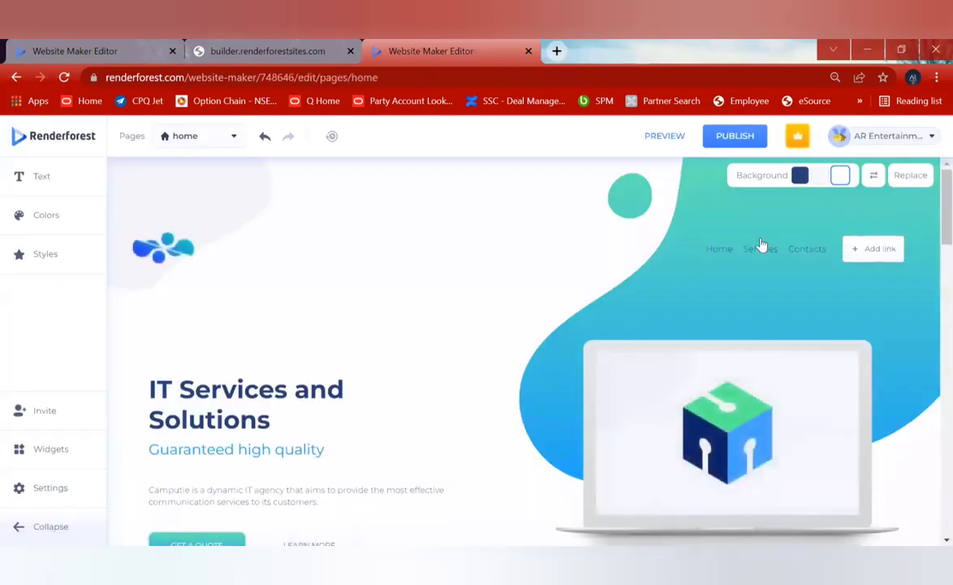
{"action": "left_click", "coordinate": [761, 247]}
{"action": "left_click", "coordinate": [716, 313]}
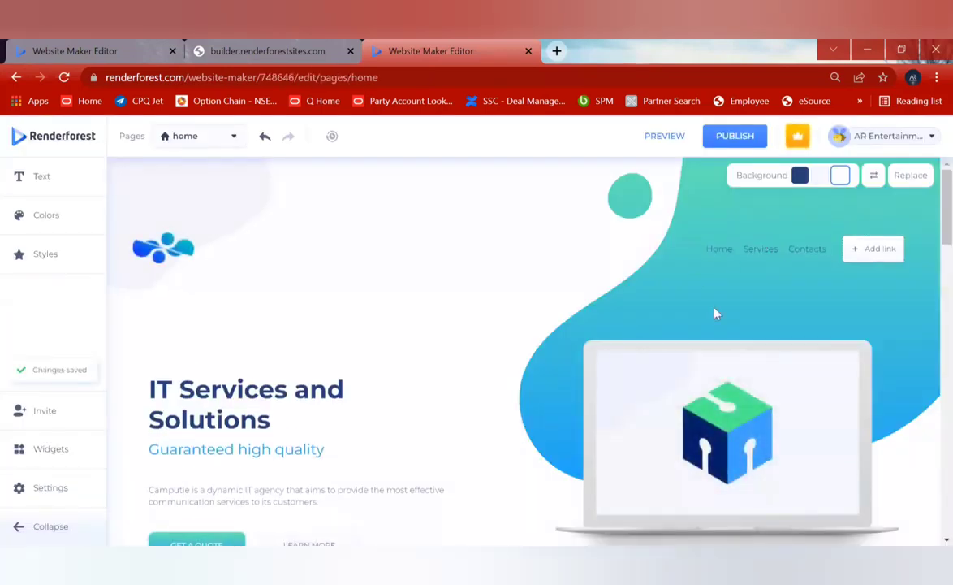
{"action": "left_click", "coordinate": [709, 257]}
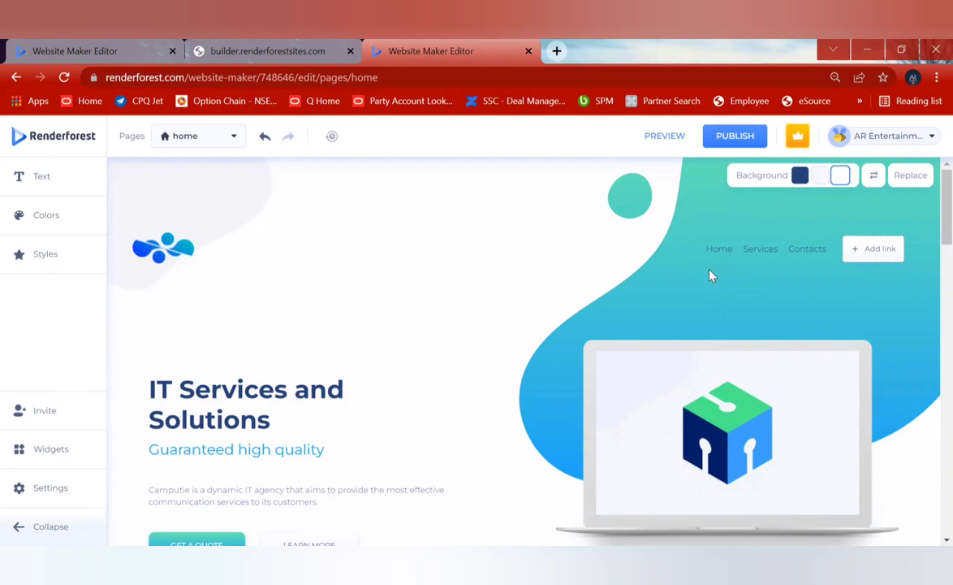
{"action": "mouse_move", "coordinate": [724, 251]}
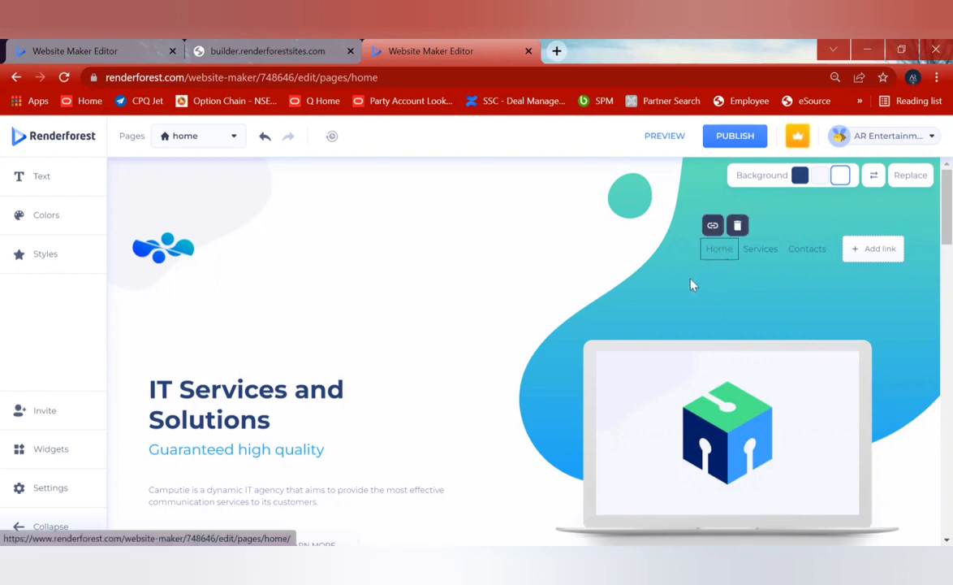
{"action": "left_click", "coordinate": [712, 228]}
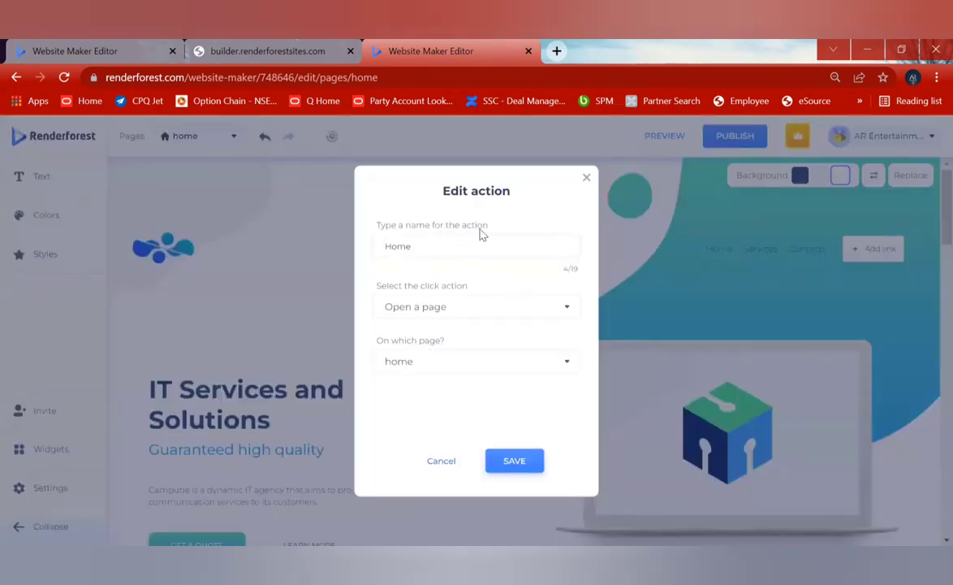
{"action": "left_click", "coordinate": [423, 246]}
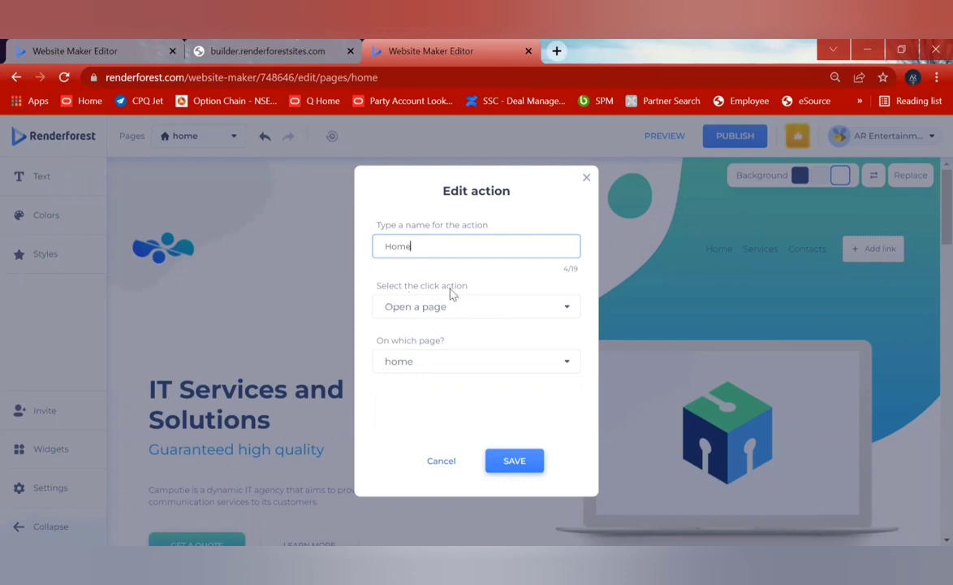
{"action": "left_click", "coordinate": [455, 309]}
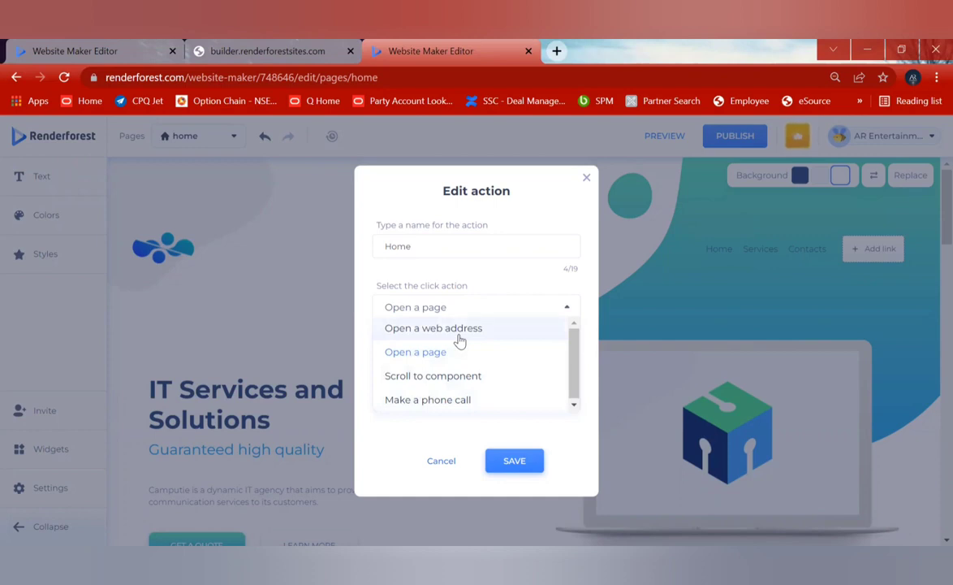
{"action": "left_click", "coordinate": [458, 335]}
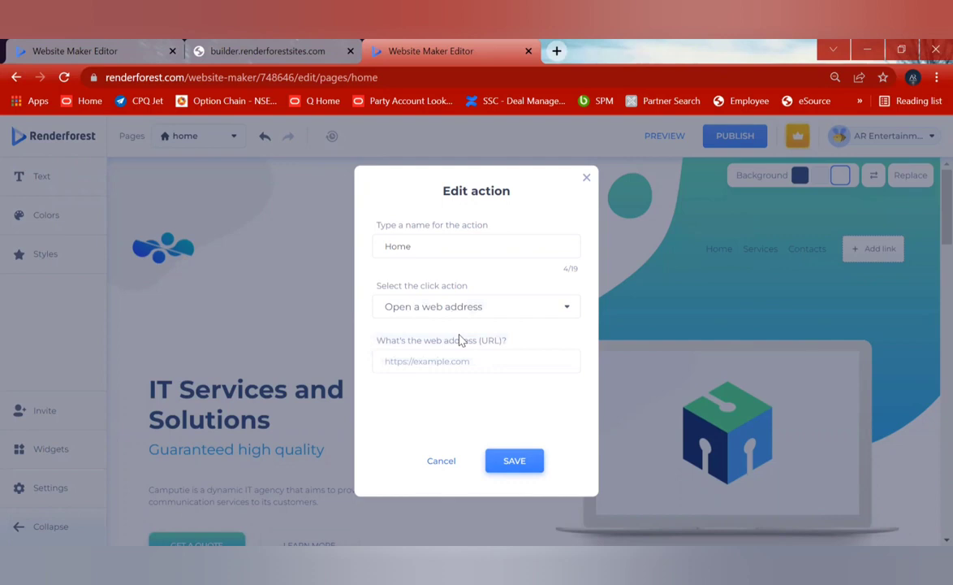
{"action": "left_click", "coordinate": [415, 357]}
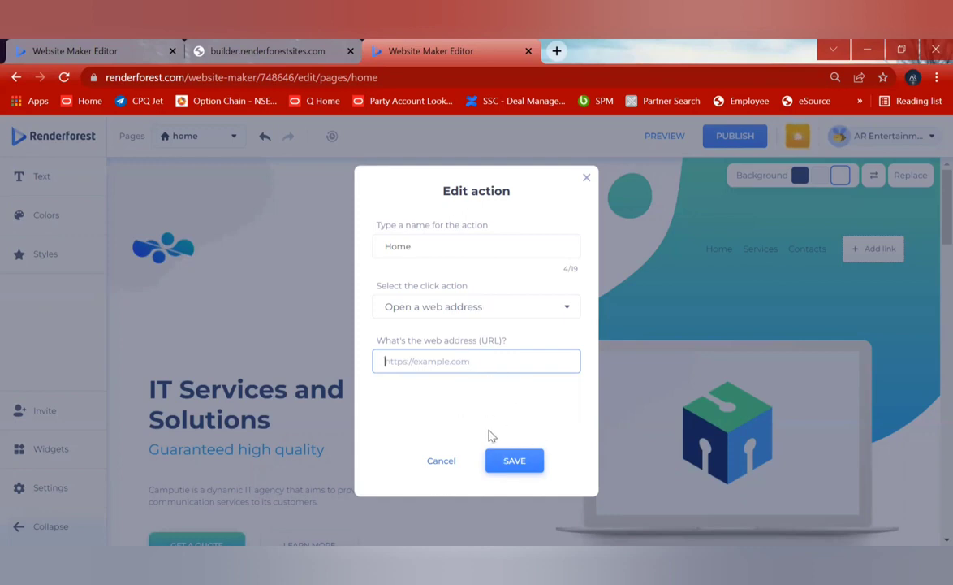
{"action": "left_click", "coordinate": [508, 310]}
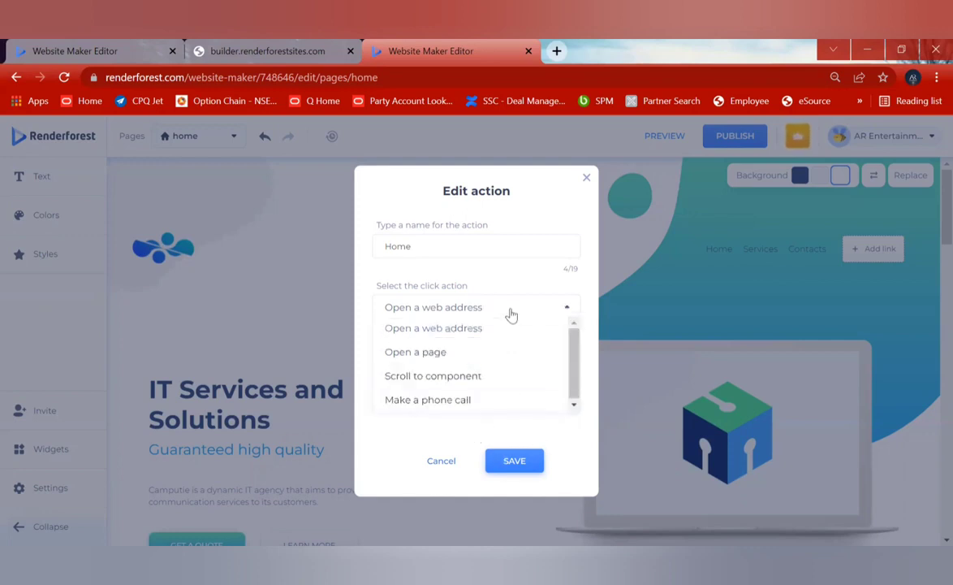
{"action": "left_click", "coordinate": [431, 353]}
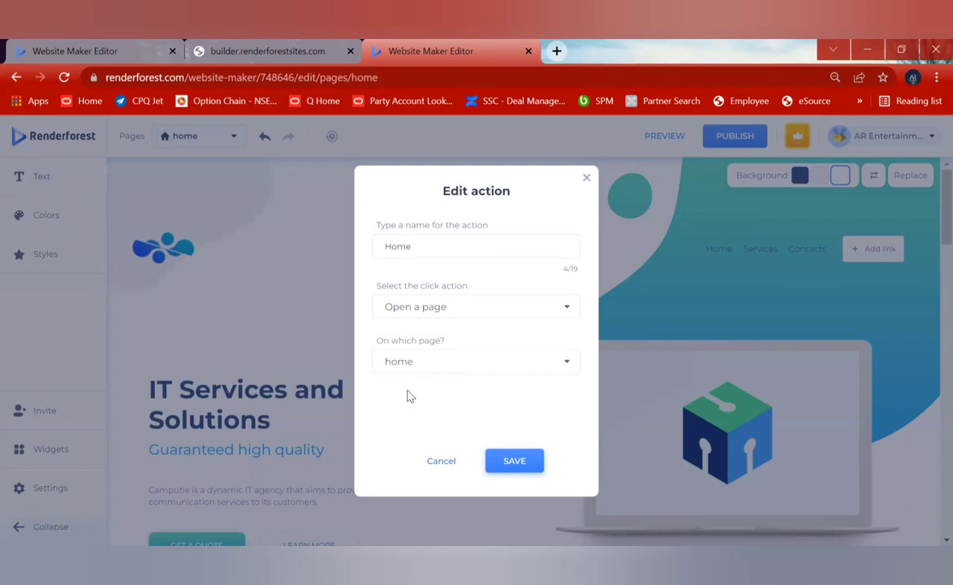
{"action": "left_click", "coordinate": [505, 462]}
{"action": "mouse_move", "coordinate": [760, 248]}
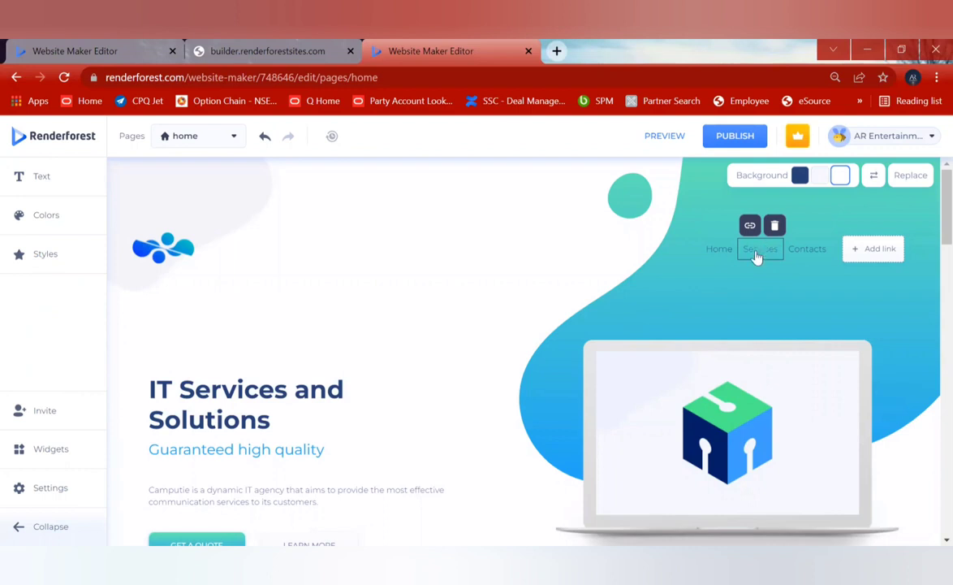
Add a 'New link' entry to the header navigation and open its settings
{"action": "mouse_move", "coordinate": [819, 228]}
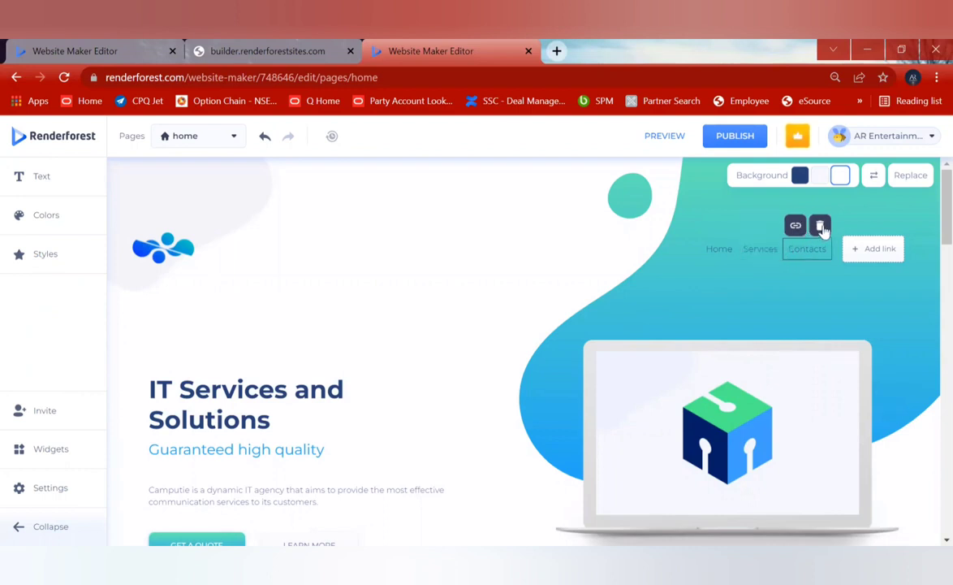
{"action": "left_click", "coordinate": [871, 252]}
{"action": "mouse_move", "coordinate": [804, 251]}
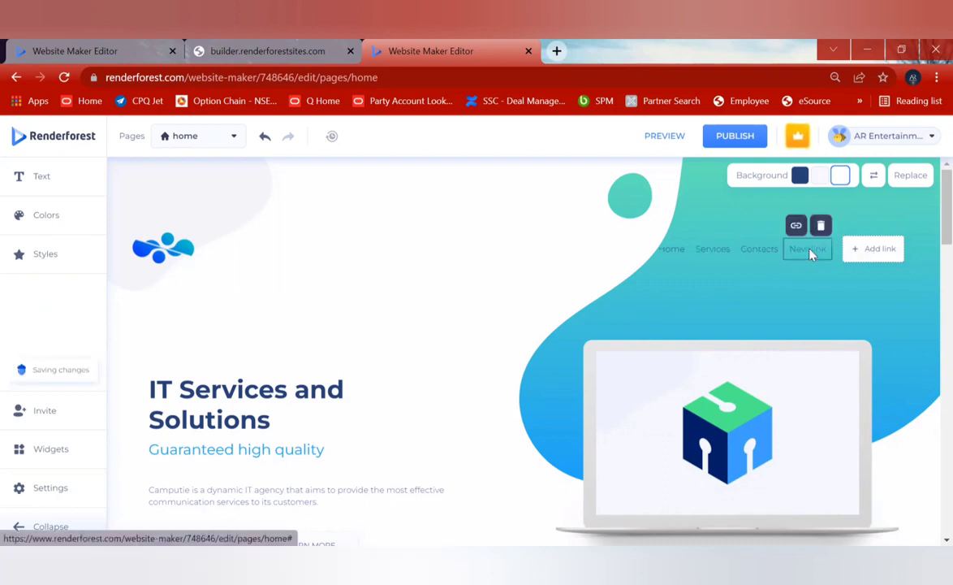
{"action": "left_click", "coordinate": [796, 225]}
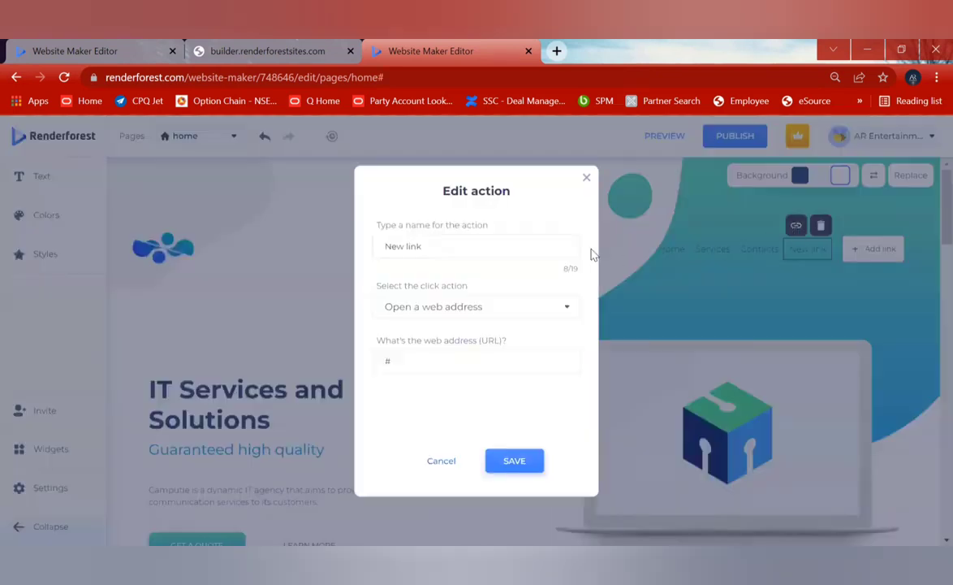
Replace the link name with 'Products' in the link settings, then close them
{"action": "left_click_drag", "start_coordinate": [447, 247], "coordinate": [337, 258]}
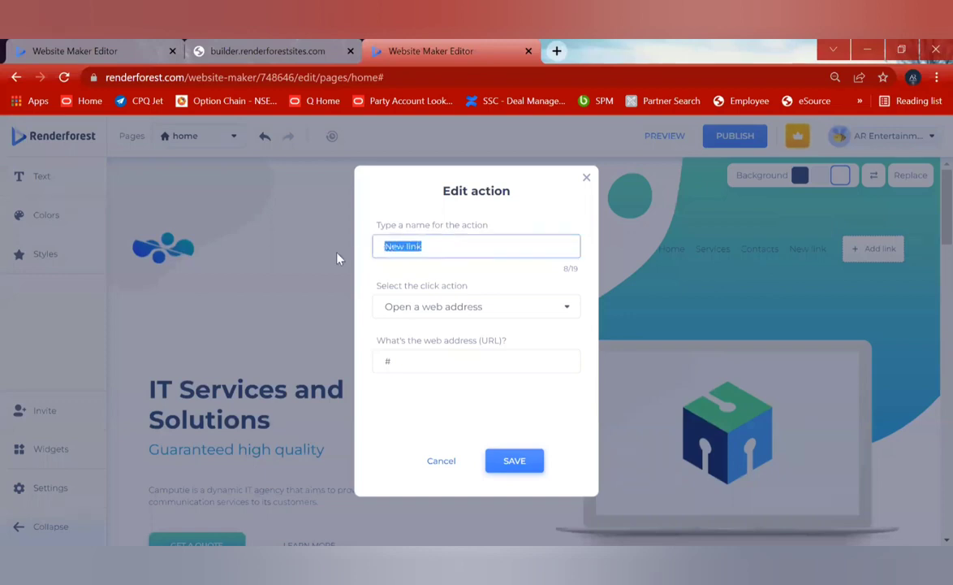
{"action": "type", "text": "Products"}
{"action": "left_click", "coordinate": [409, 366]}
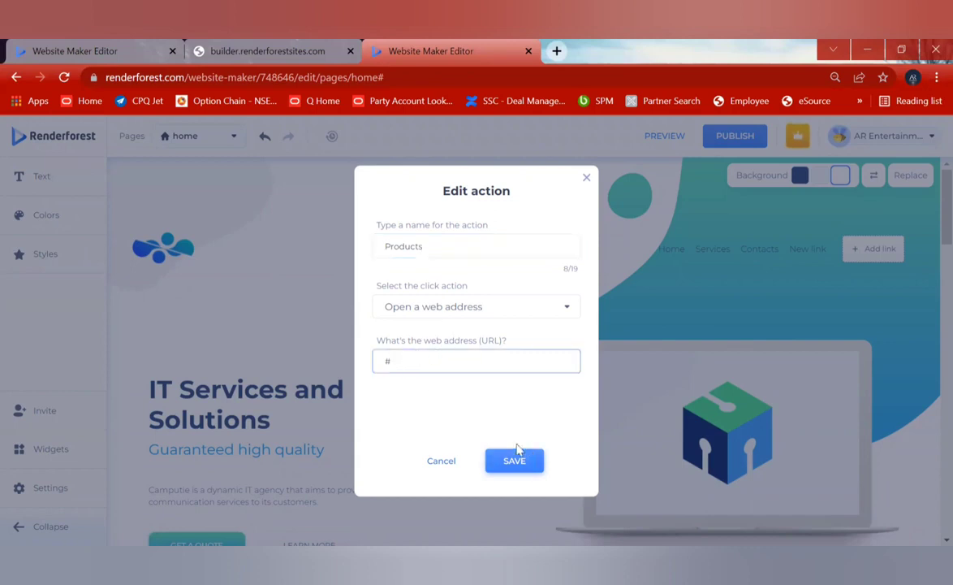
{"action": "left_click", "coordinate": [445, 463]}
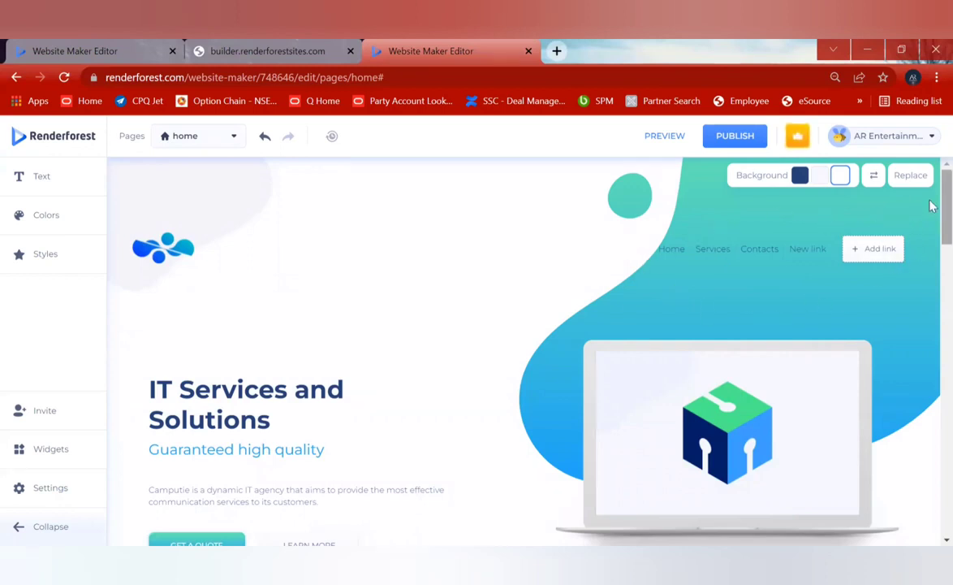
{"action": "scroll", "coordinate": [933, 207], "scroll_direction": "down", "scroll_amount": 3}
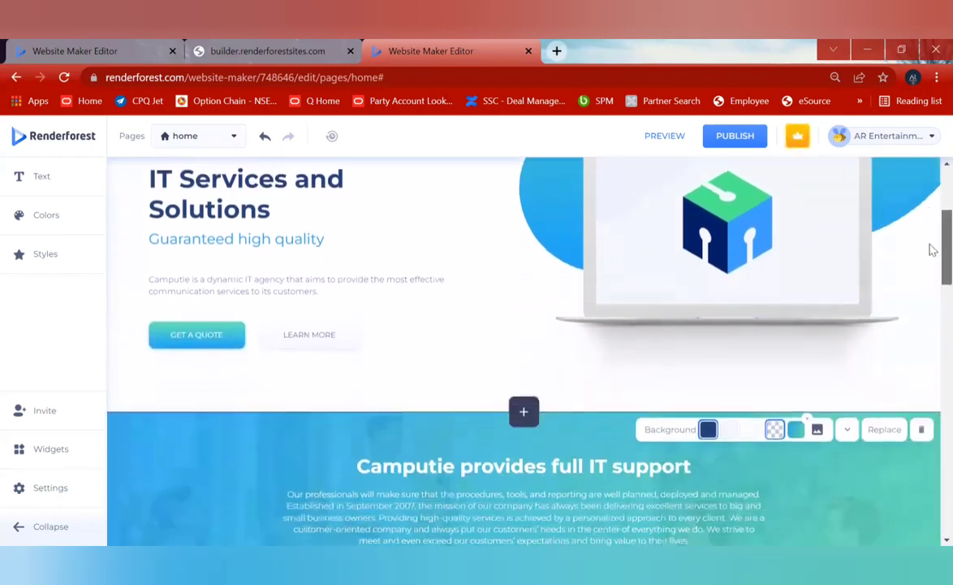
{"action": "scroll", "coordinate": [933, 251], "scroll_direction": "down", "scroll_amount": 2}
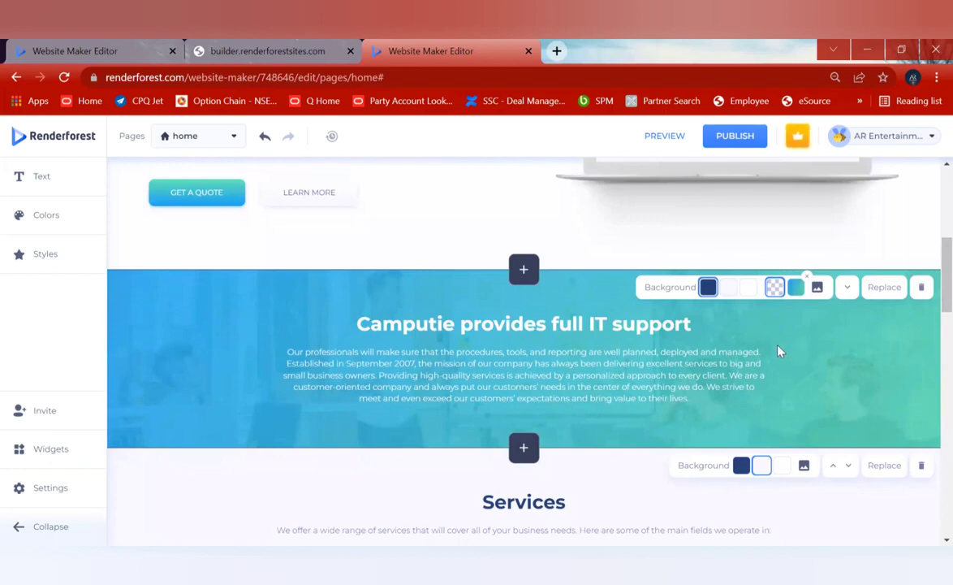
{"action": "scroll", "coordinate": [931, 293], "scroll_direction": "down", "scroll_amount": 2}
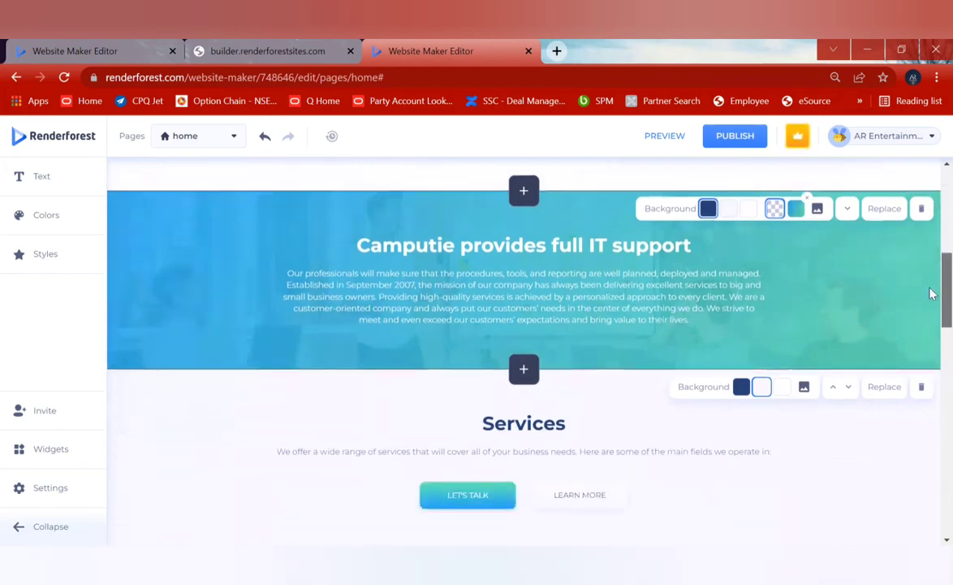
{"action": "scroll", "coordinate": [930, 306], "scroll_direction": "down", "scroll_amount": 1}
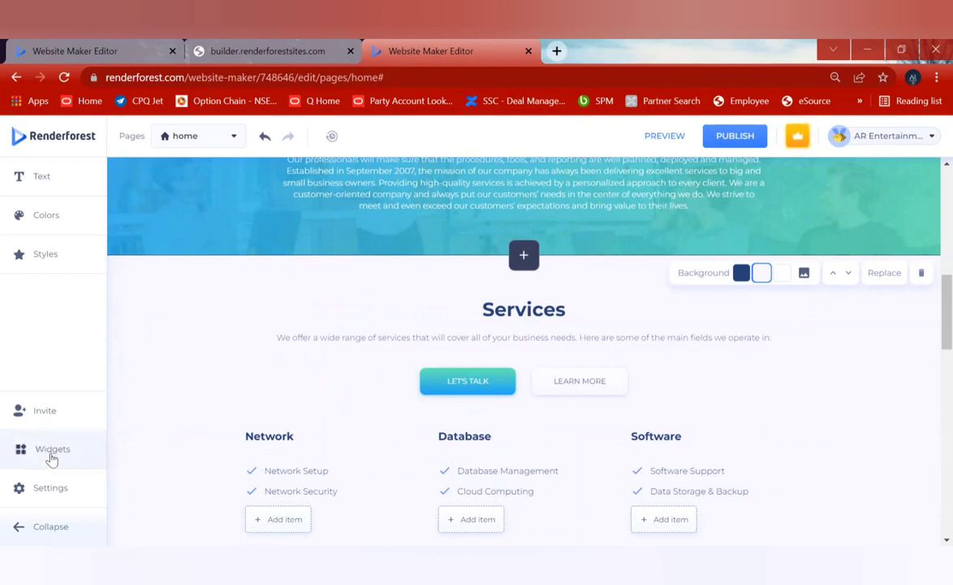
{"action": "left_click", "coordinate": [22, 453]}
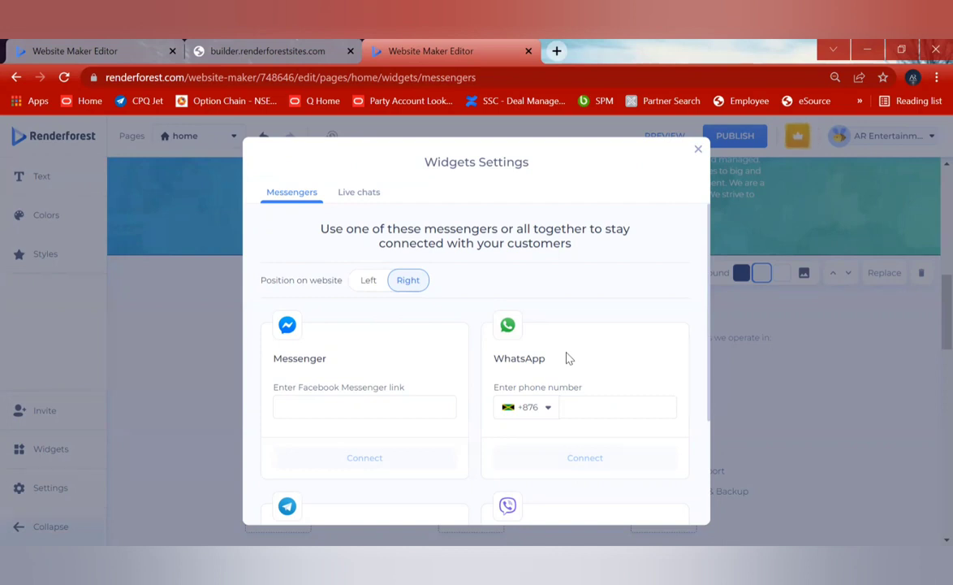
{"action": "left_click", "coordinate": [370, 199]}
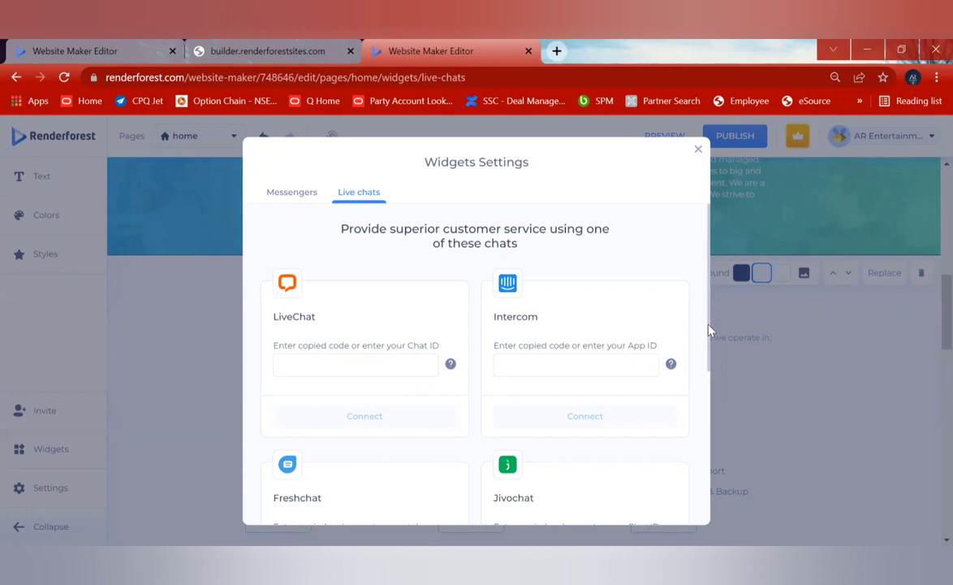
{"action": "mouse_move", "coordinate": [709, 318]}
{"action": "left_mouse_down"}
{"action": "mouse_move", "coordinate": [713, 447]}
{"action": "mouse_move", "coordinate": [713, 309]}
{"action": "left_mouse_up"}
{"action": "left_click", "coordinate": [698, 154]}
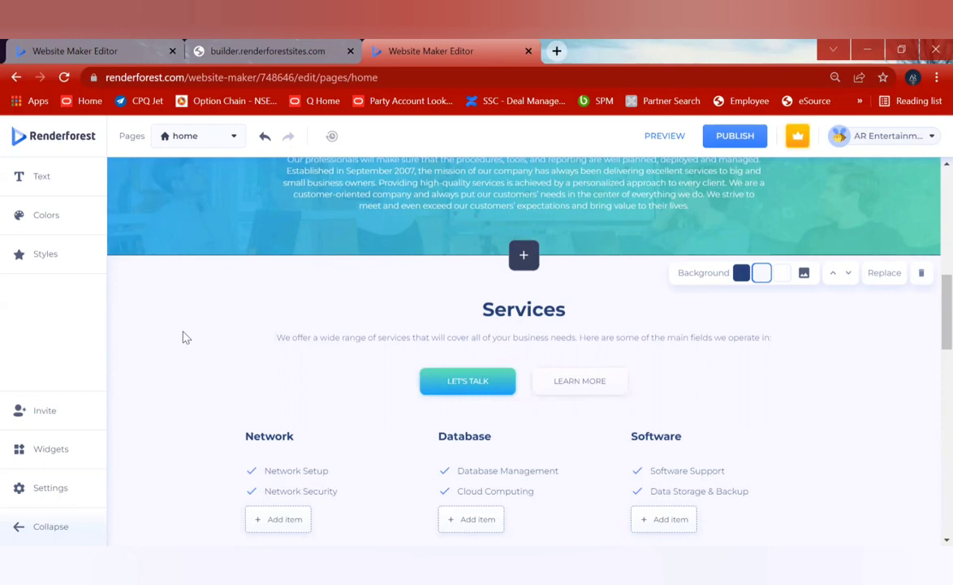
Change the third site colour from #6586FF to red #FF6573 in the Colors panel
{"action": "left_click", "coordinate": [60, 221]}
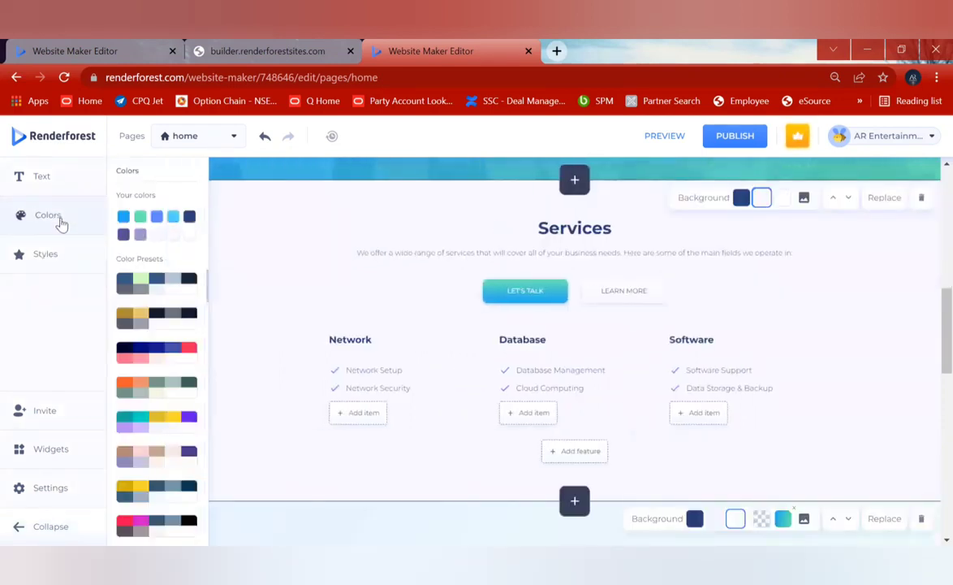
{"action": "left_click", "coordinate": [159, 218]}
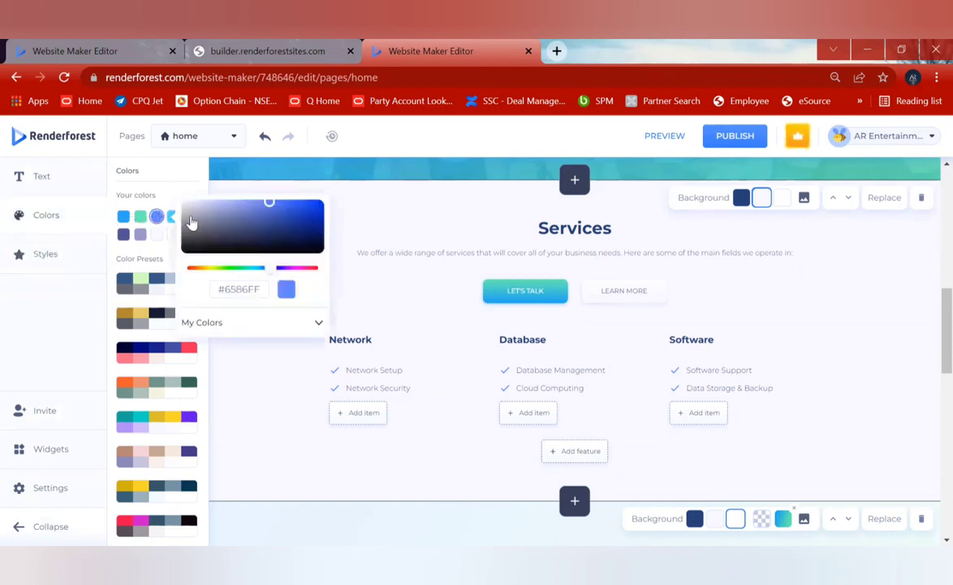
{"action": "left_click", "coordinate": [315, 269]}
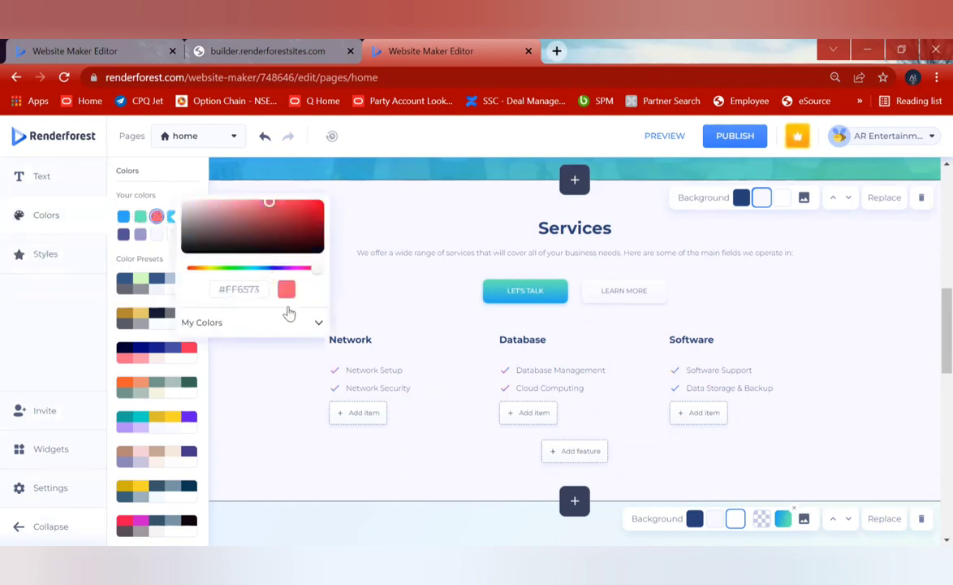
{"action": "left_click", "coordinate": [376, 293]}
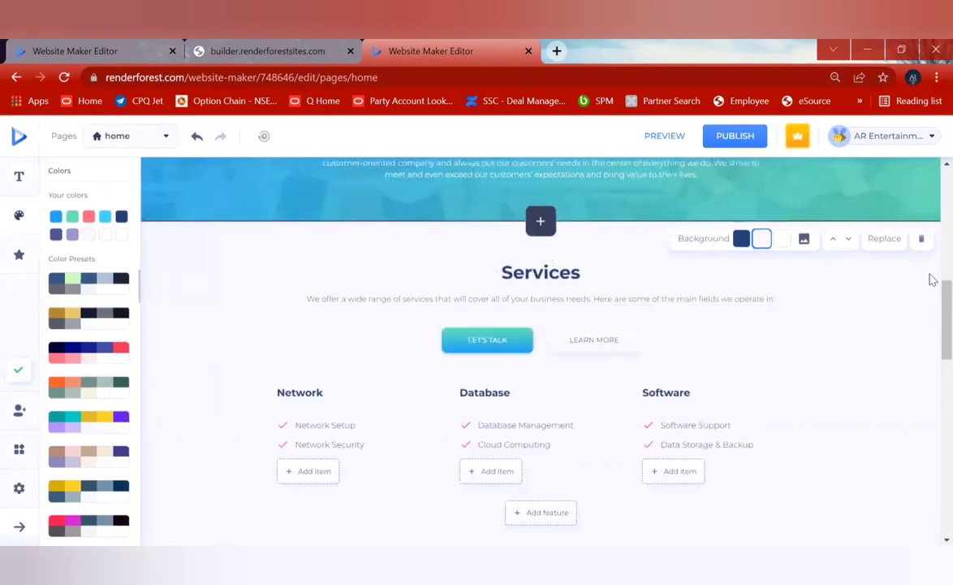
{"action": "scroll", "coordinate": [930, 306], "scroll_direction": "up", "scroll_amount": 10}
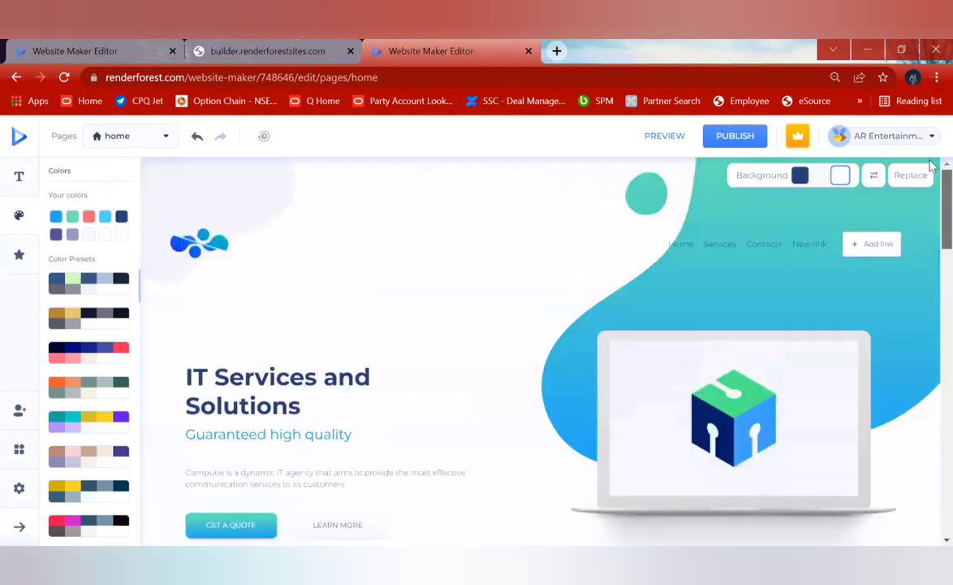
{"action": "scroll", "coordinate": [932, 194], "scroll_direction": "down", "scroll_amount": 2}
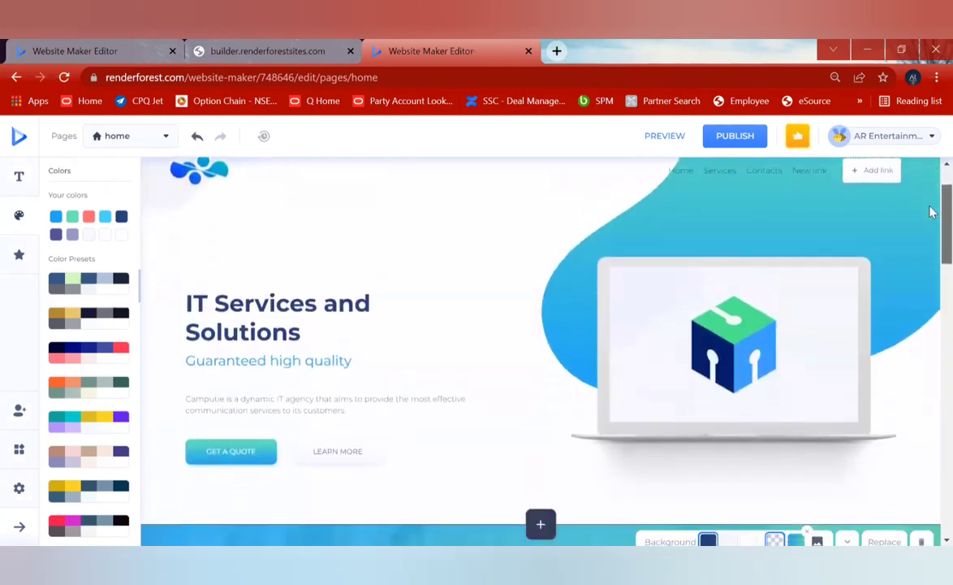
{"action": "left_click", "coordinate": [932, 212]}
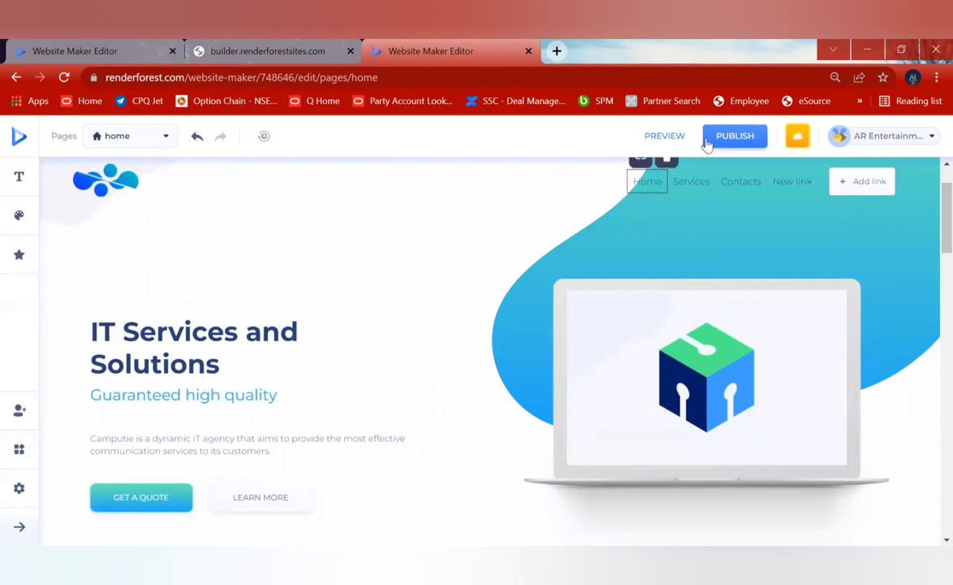
{"action": "left_click", "coordinate": [661, 140]}
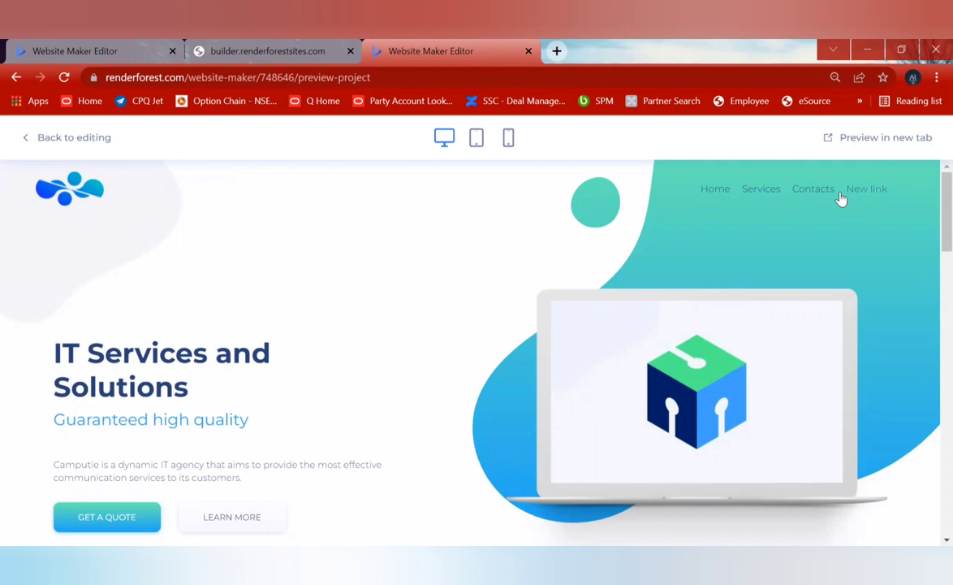
{"action": "left_click", "coordinate": [819, 190]}
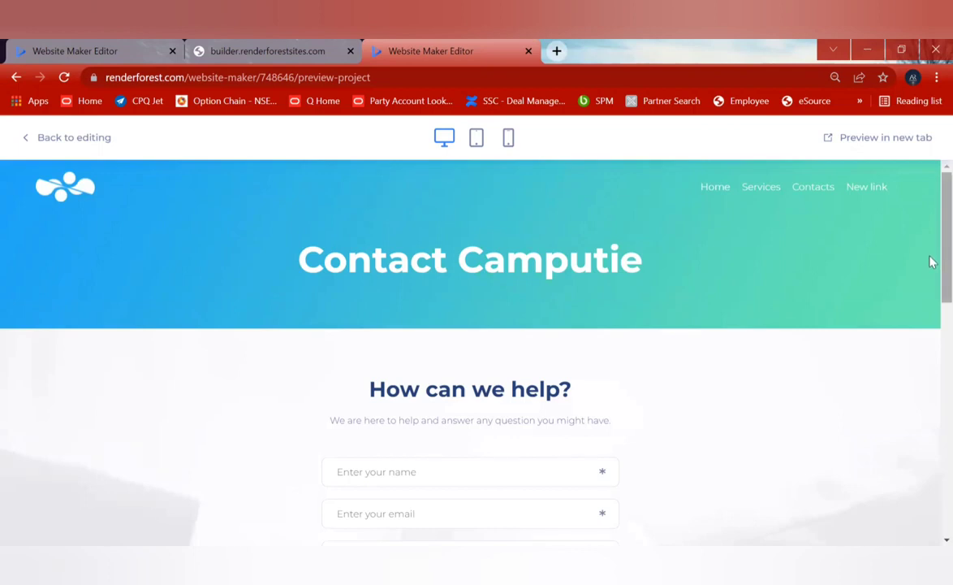
{"action": "scroll", "coordinate": [931, 272], "scroll_direction": "down", "scroll_amount": 3}
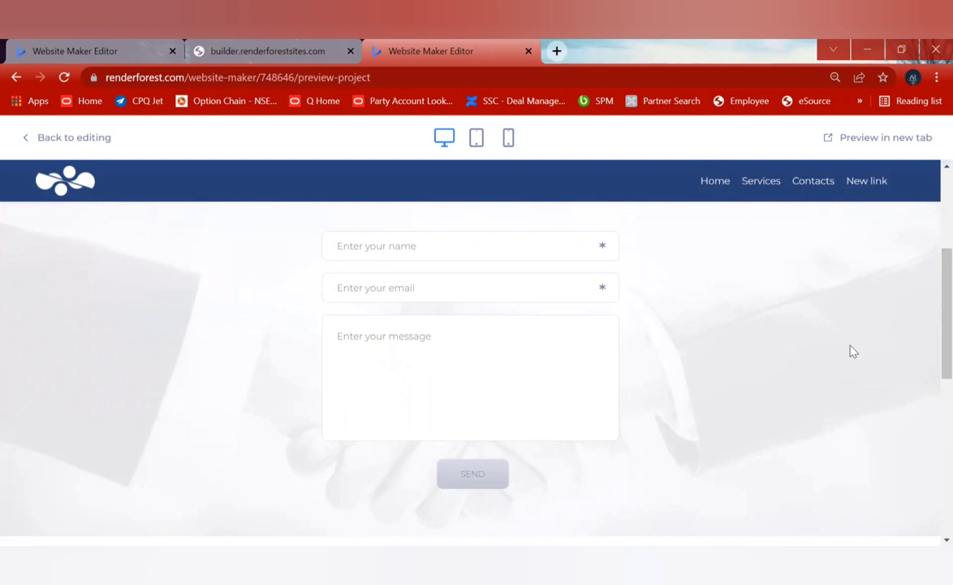
{"action": "scroll", "coordinate": [930, 314], "scroll_direction": "up", "scroll_amount": 2}
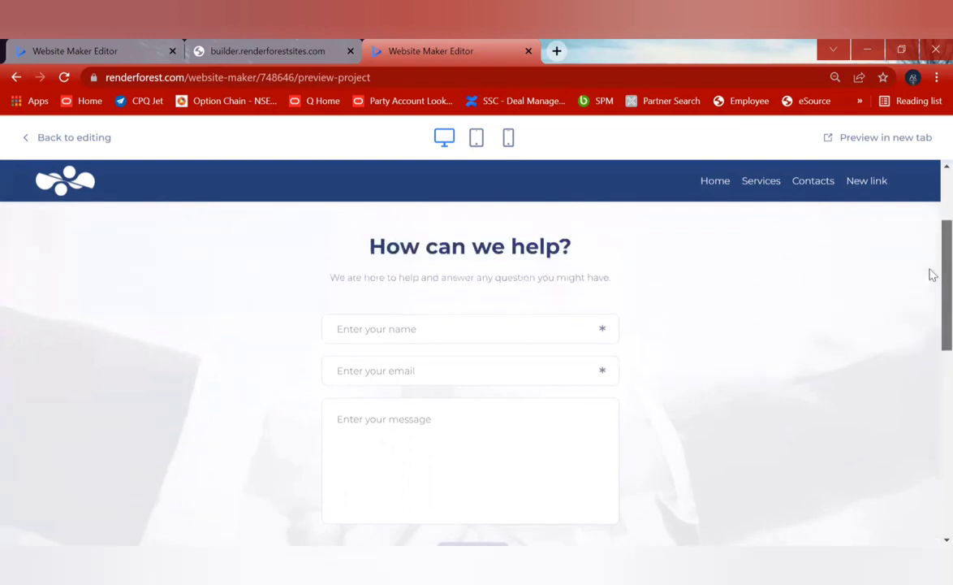
{"action": "left_click", "coordinate": [771, 186]}
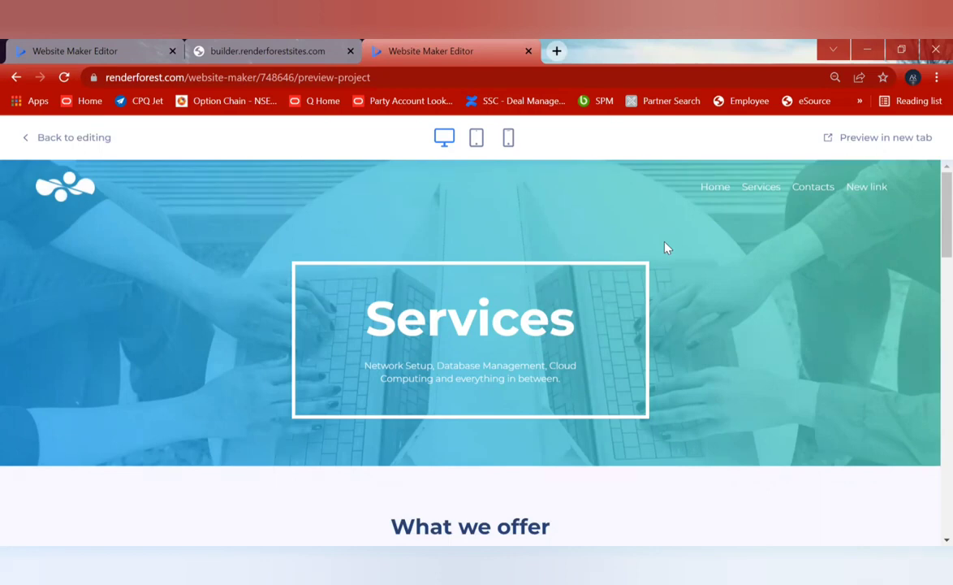
{"action": "left_click", "coordinate": [712, 193]}
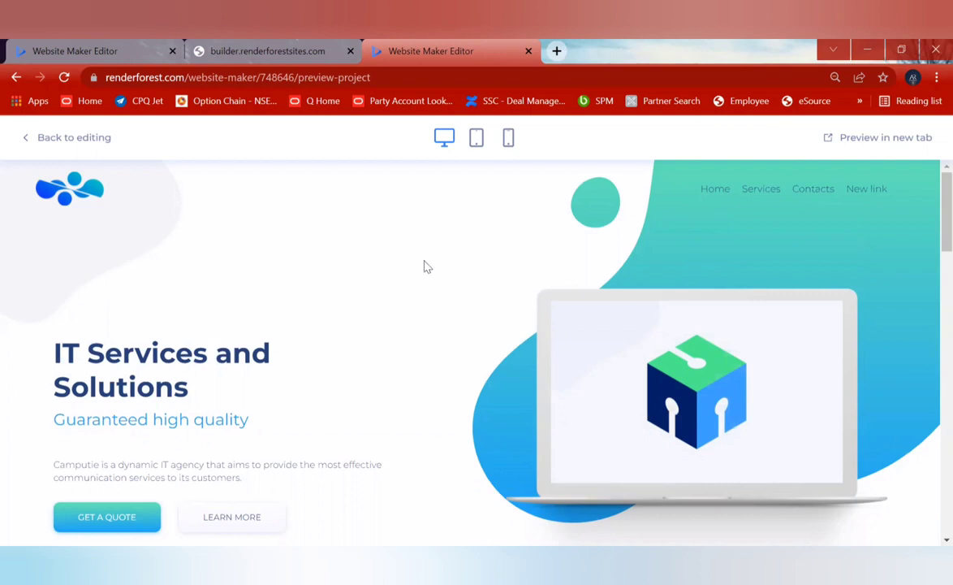
{"action": "left_click", "coordinate": [26, 143]}
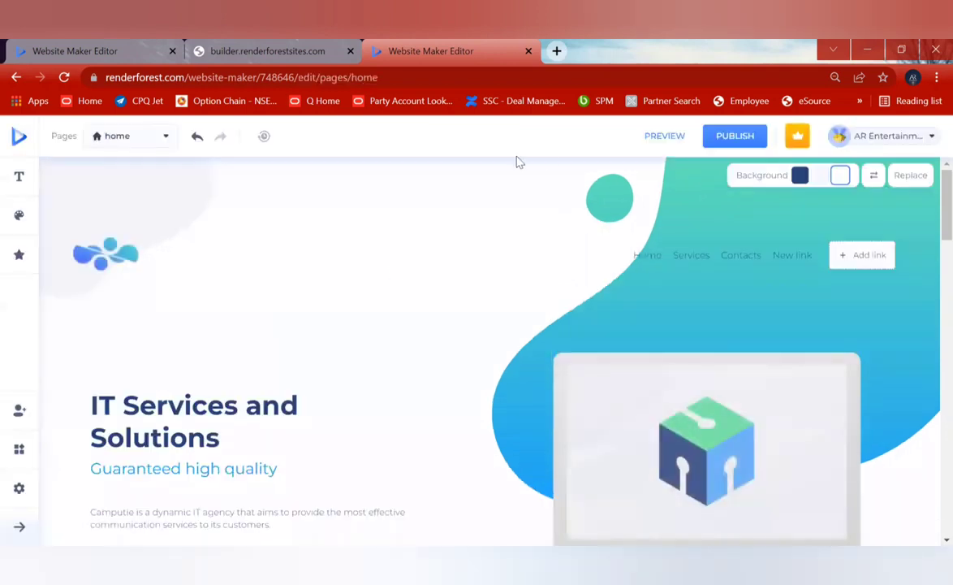
{"action": "mouse_move", "coordinate": [679, 253]}
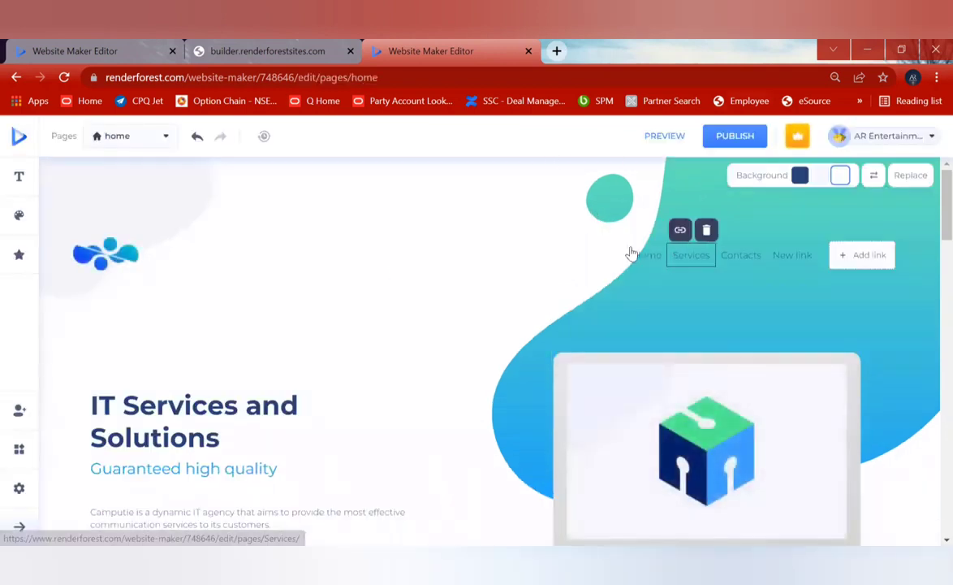